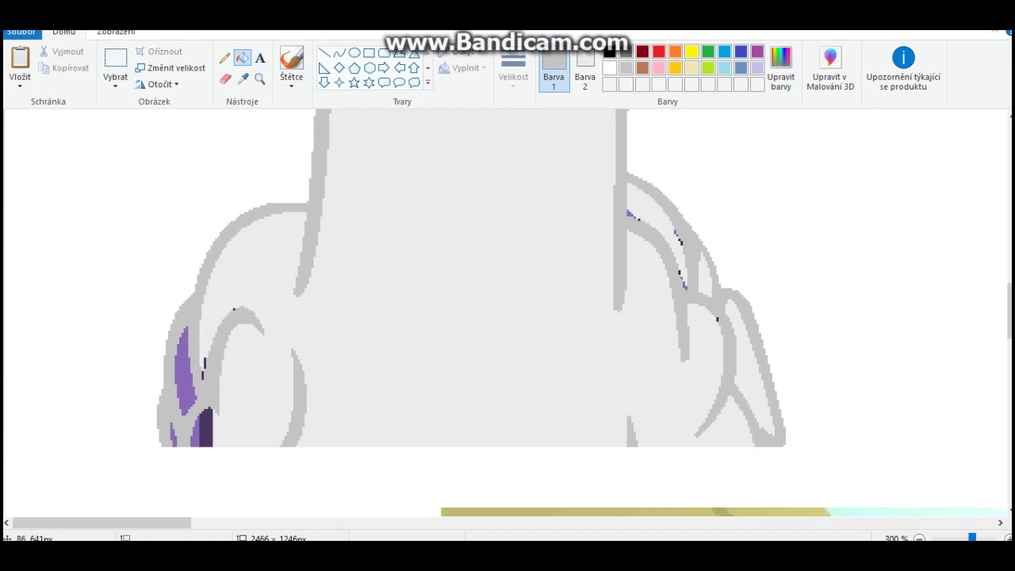
Recolour the leftover purple and dark specks on the white pony's shoulders in grey, and its eye outlines and lashes in black
{"action": "scroll", "coordinate": [508, 317], "scroll_direction": "up", "scroll_amount": 10}
{"action": "scroll", "coordinate": [508, 317], "scroll_direction": "up", "scroll_amount": 10}
{"action": "scroll", "coordinate": [508, 318], "scroll_direction": "down", "scroll_amount": 15}
{"action": "scroll", "coordinate": [508, 318], "scroll_direction": "up", "scroll_amount": 10}
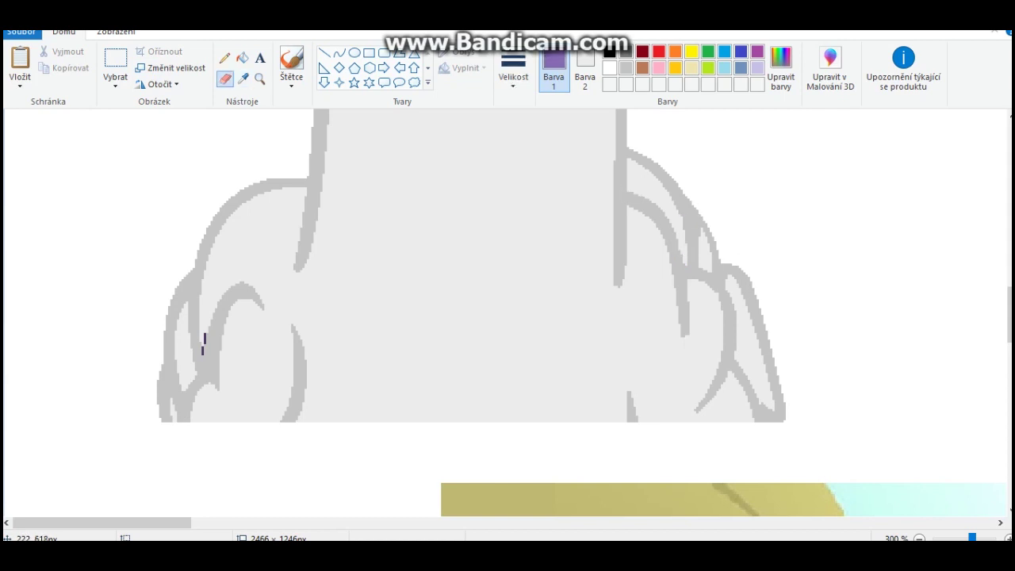
{"action": "left_click", "coordinate": [204, 342]}
{"action": "scroll", "coordinate": [356, 399], "scroll_direction": "up", "scroll_amount": 10}
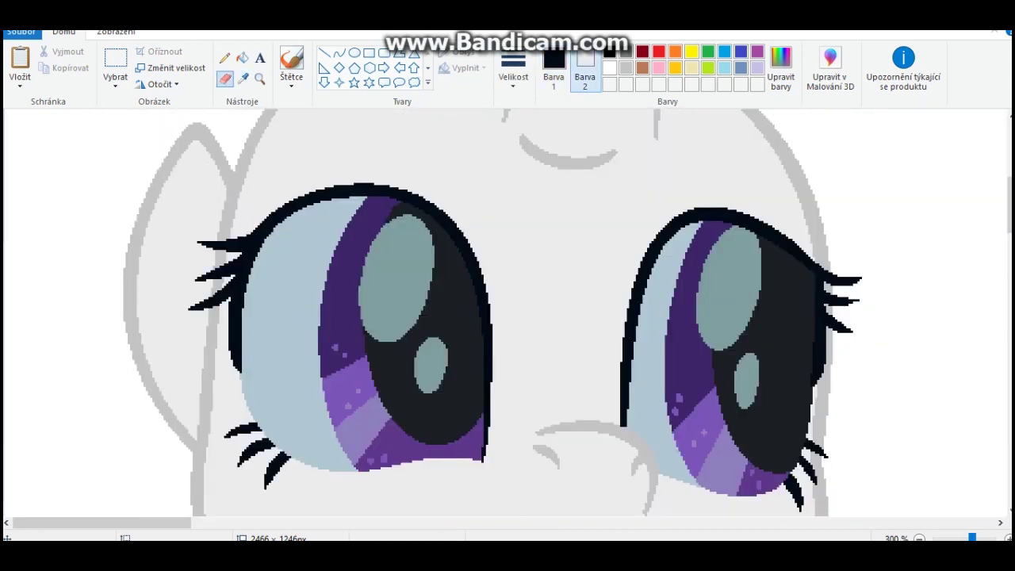
{"action": "left_click_drag", "start_coordinate": [452, 292], "coordinate": [414, 224]}
Paste the castle group picture from the Pictures folder onto the blank canvas area as a colour reference
{"action": "scroll", "coordinate": [376, 238], "scroll_direction": "down", "scroll_amount": 5}
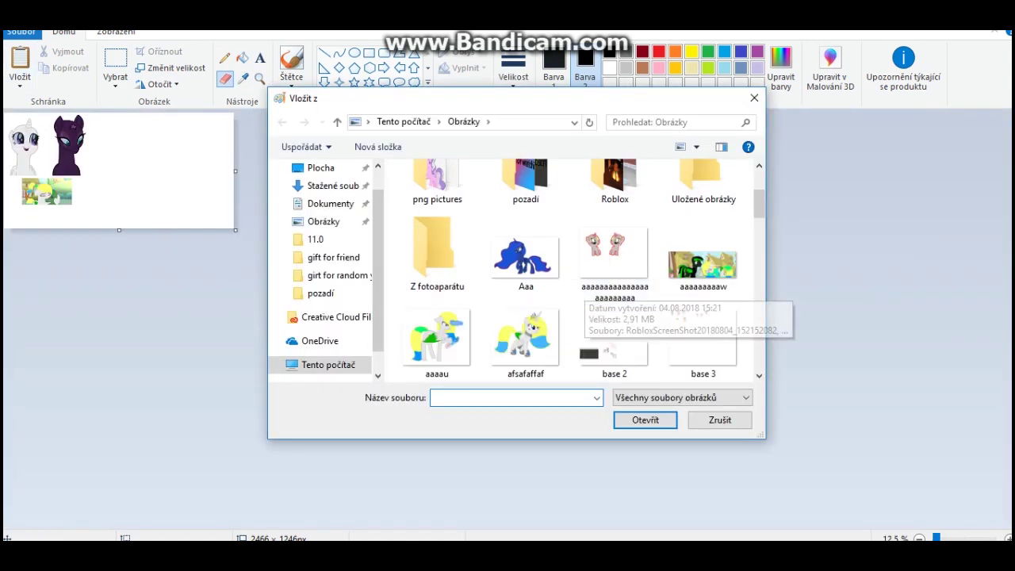
{"action": "scroll", "coordinate": [571, 270], "scroll_direction": "down", "scroll_amount": 5}
{"action": "double_click", "coordinate": [435, 341]}
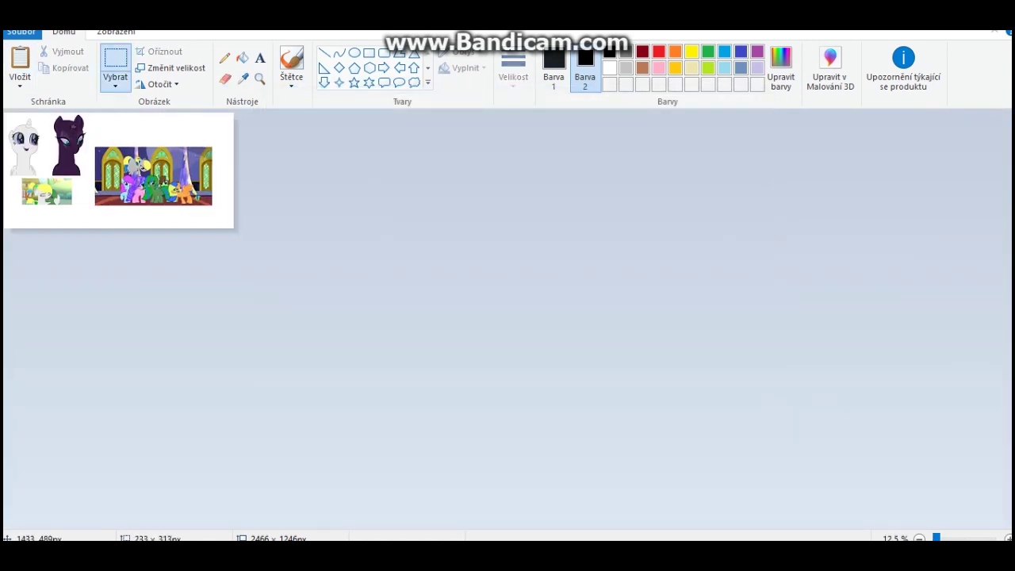
Mix progressively darker custom navy shades and replace the colour of both of the white pony's pupils with a near-black navy
{"action": "scroll", "coordinate": [427, 303], "scroll_direction": "up", "scroll_amount": 5}
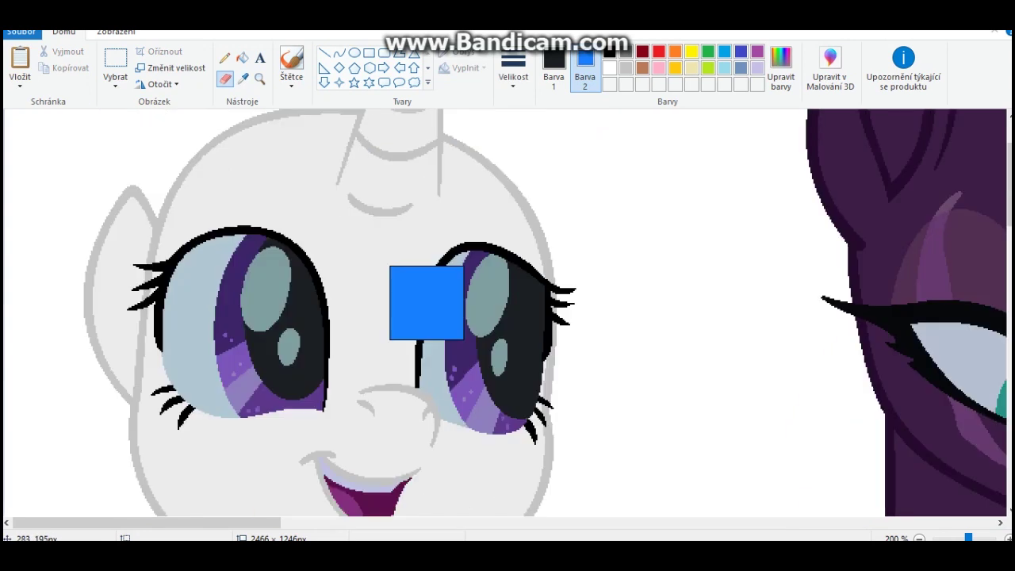
{"action": "left_click", "coordinate": [780, 67]}
{"action": "left_click", "coordinate": [365, 384]}
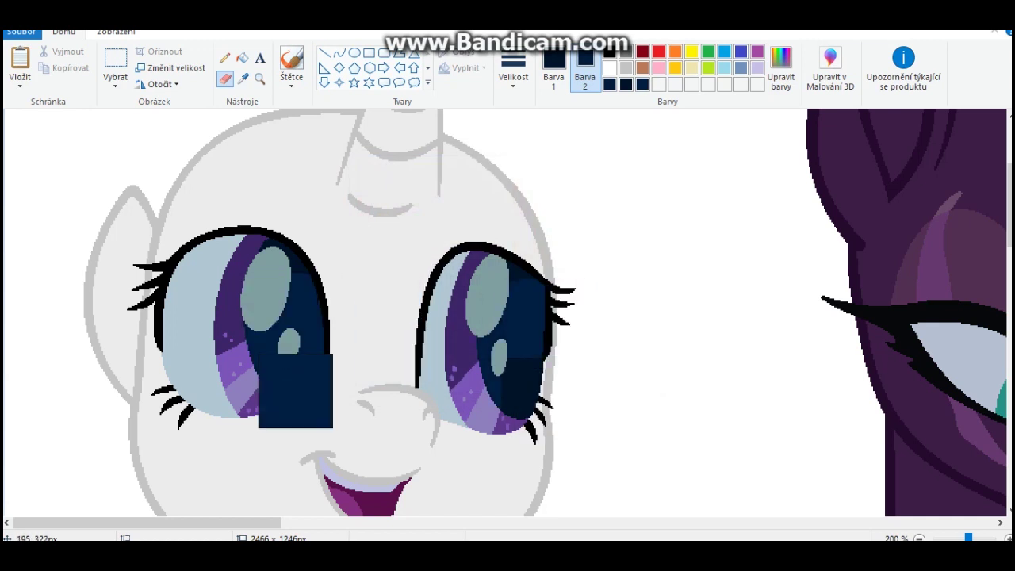
{"action": "left_click", "coordinate": [781, 67]}
{"action": "left_click", "coordinate": [367, 381]}
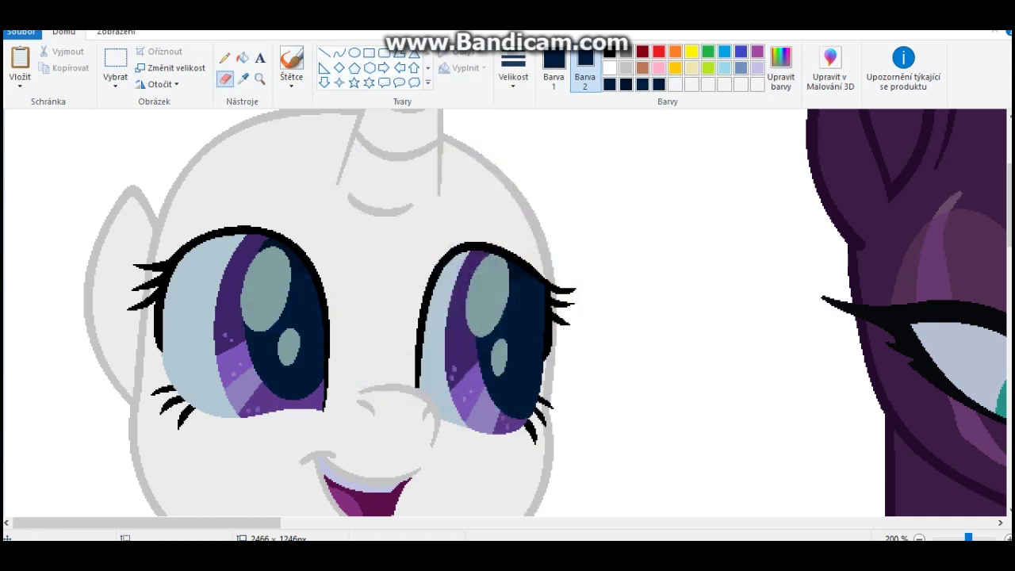
{"action": "left_click", "coordinate": [781, 67]}
{"action": "left_click", "coordinate": [368, 382]}
{"action": "left_click", "coordinate": [781, 67]}
{"action": "left_click", "coordinate": [369, 383]}
{"action": "left_click", "coordinate": [780, 67]}
{"action": "left_click", "coordinate": [368, 384]}
{"action": "mouse_move", "coordinate": [159, 382]}
{"action": "left_mouse_down"}
{"action": "mouse_move", "coordinate": [344, 387]}
{"action": "mouse_move", "coordinate": [663, 297]}
{"action": "left_mouse_up"}
{"action": "left_click", "coordinate": [781, 68]}
{"action": "left_click", "coordinate": [365, 383]}
Sample the dark purple of the white pony's irises and replace it with bright blue in both eyes
{"action": "left_click", "coordinate": [243, 79]}
{"action": "left_click", "coordinate": [246, 254]}
{"action": "scroll", "coordinate": [508, 317], "scroll_direction": "down", "scroll_amount": 10}
{"action": "scroll", "coordinate": [508, 317], "scroll_direction": "down", "scroll_amount": 3}
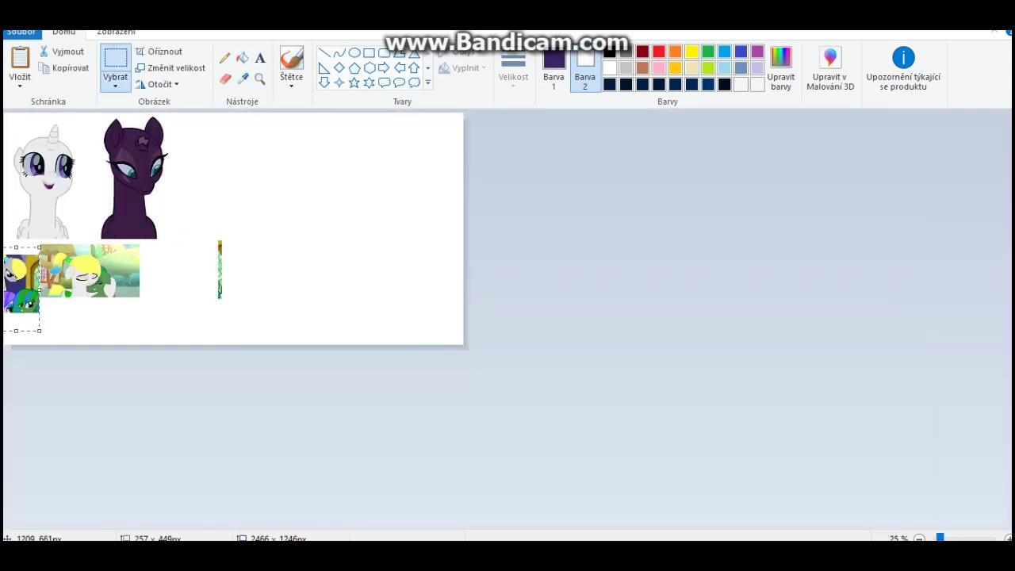
{"action": "scroll", "coordinate": [508, 318], "scroll_direction": "up", "scroll_amount": 3}
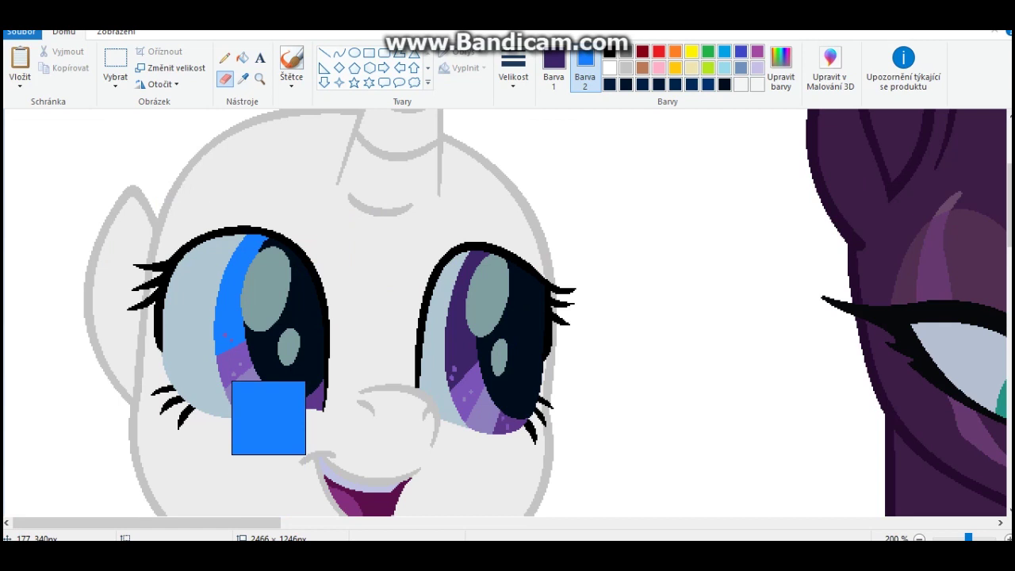
{"action": "left_click_drag", "start_coordinate": [432, 286], "coordinate": [416, 336]}
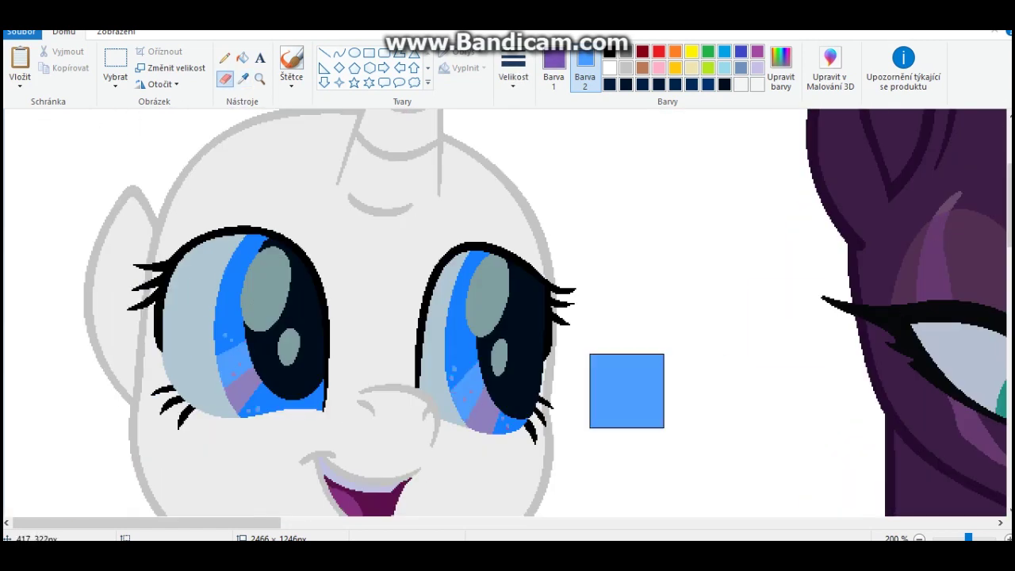
Replace the remaining purple bands and specks in both of the white pony's irises with lighter shades of blue
{"action": "left_click", "coordinate": [243, 79]}
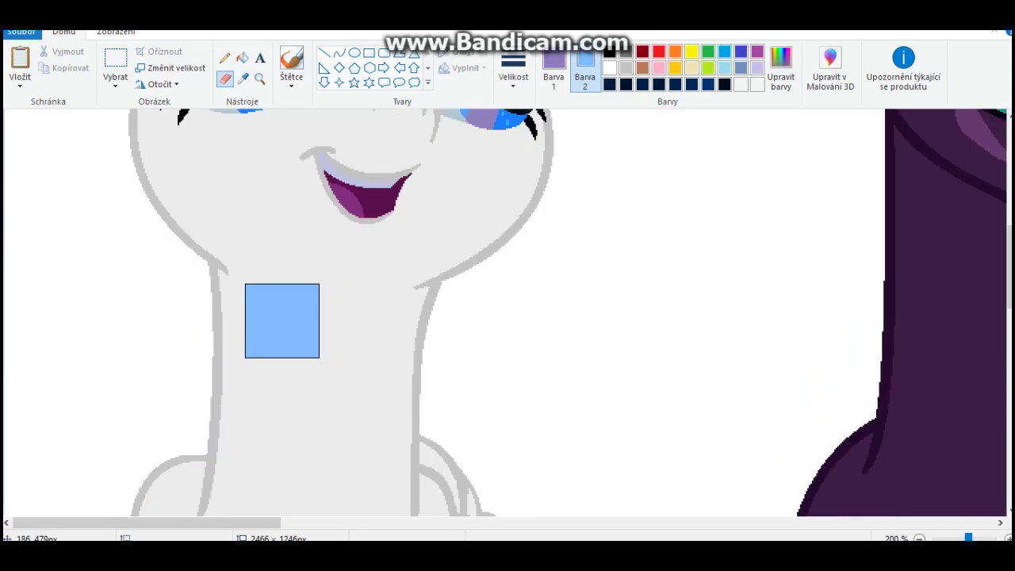
{"action": "scroll", "coordinate": [270, 341], "scroll_direction": "up", "scroll_amount": 3}
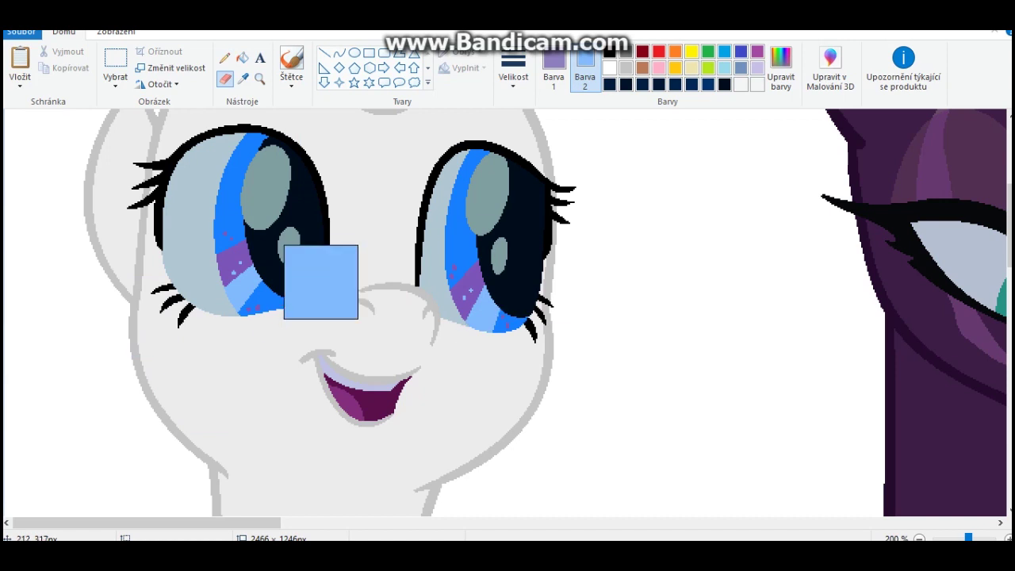
{"action": "scroll", "coordinate": [458, 258], "scroll_direction": "down", "scroll_amount": 3}
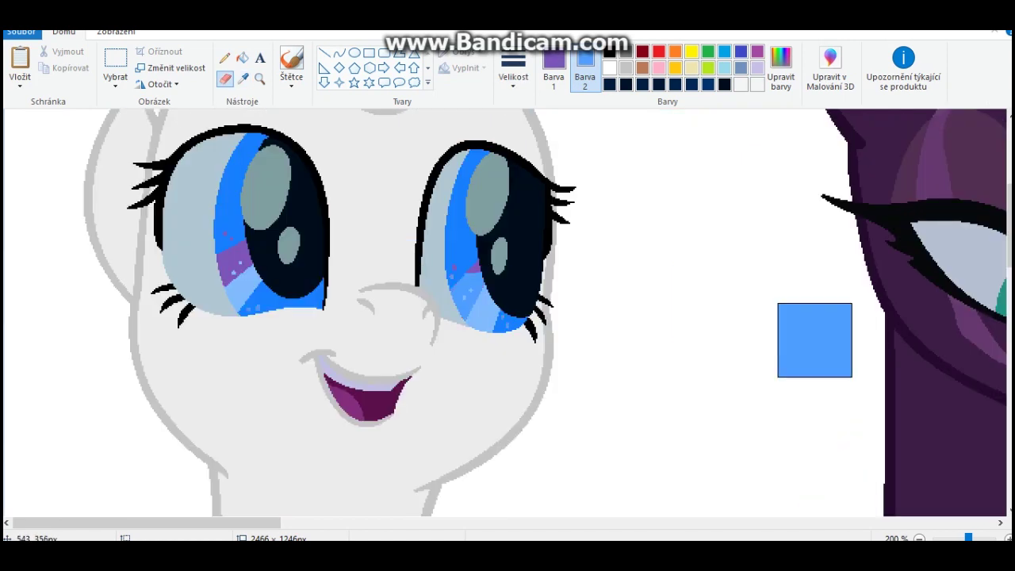
Replace the greyish eyeballs and pupil highlights of both ponies with pure white
{"action": "scroll", "coordinate": [814, 339], "scroll_direction": "down", "scroll_amount": 3}
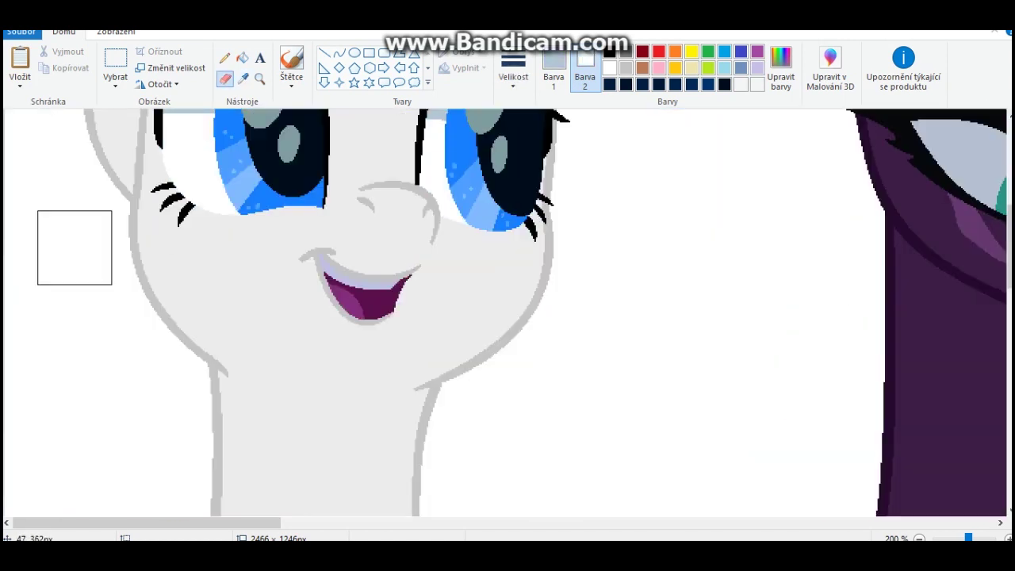
{"action": "scroll", "coordinate": [86, 241], "scroll_direction": "up", "scroll_amount": 3}
{"action": "mouse_move", "coordinate": [262, 238]}
{"action": "left_mouse_down"}
{"action": "mouse_move", "coordinate": [312, 289]}
{"action": "mouse_move", "coordinate": [460, 188]}
{"action": "left_mouse_up"}
Replace the purple pony's dark outlines with dark green over its head, neck and shoulders
{"action": "scroll", "coordinate": [730, 307], "scroll_direction": "down", "scroll_amount": 2}
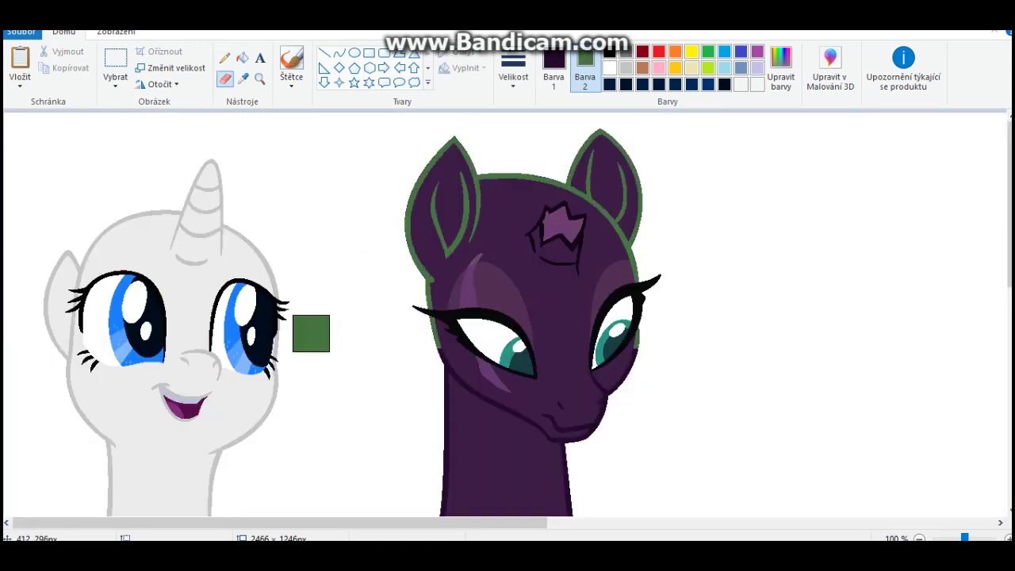
{"action": "scroll", "coordinate": [557, 405], "scroll_direction": "down", "scroll_amount": 5}
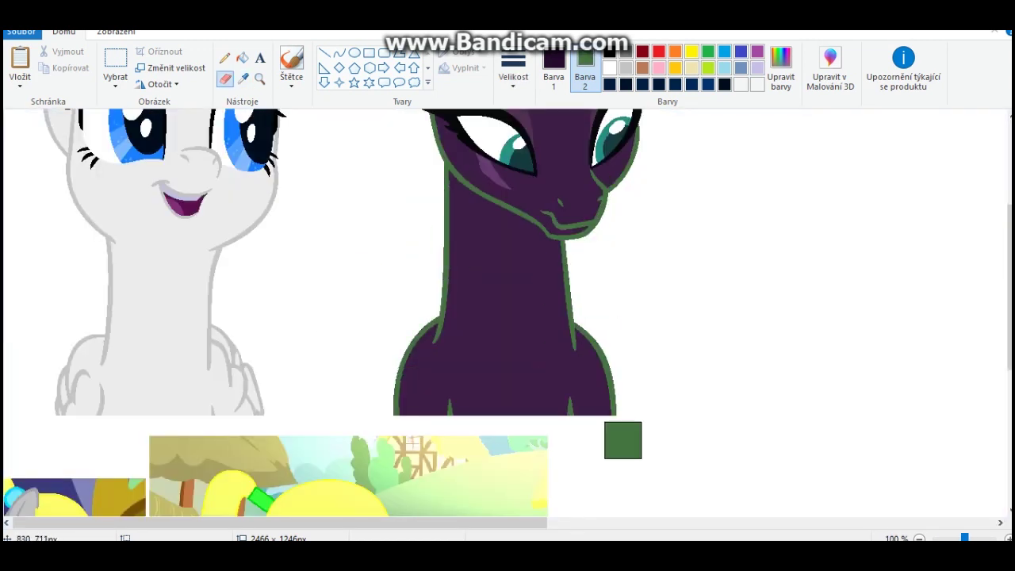
{"action": "scroll", "coordinate": [597, 337], "scroll_direction": "up", "scroll_amount": 5}
Sample the purple coat colour and replace it with the reference character's lighter green over the head, neck and body
{"action": "scroll", "coordinate": [496, 246], "scroll_direction": "down", "scroll_amount": 8}
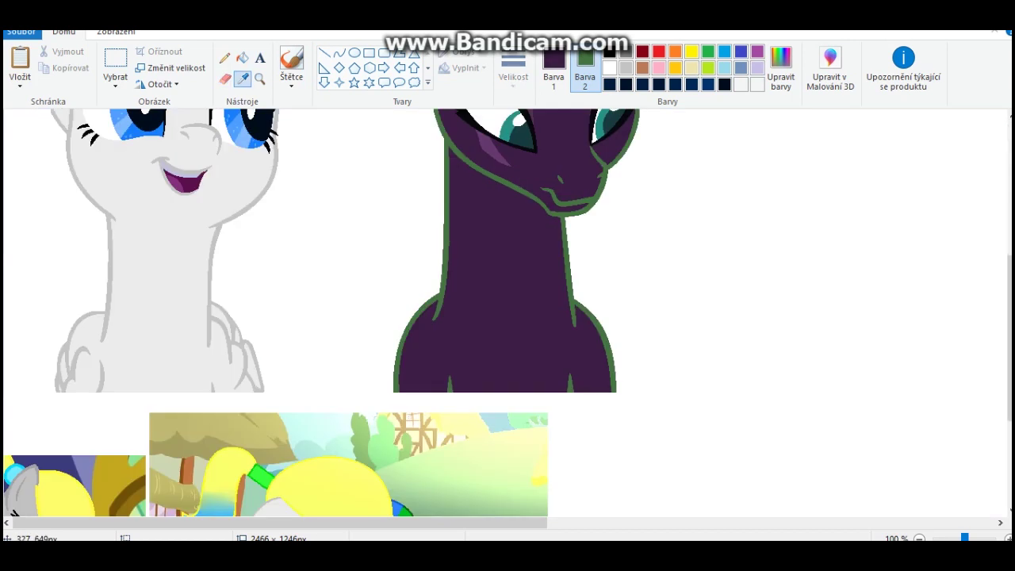
{"action": "scroll", "coordinate": [746, 338], "scroll_direction": "up", "scroll_amount": 3}
{"action": "left_click_drag", "start_coordinate": [382, 253], "coordinate": [785, 113]}
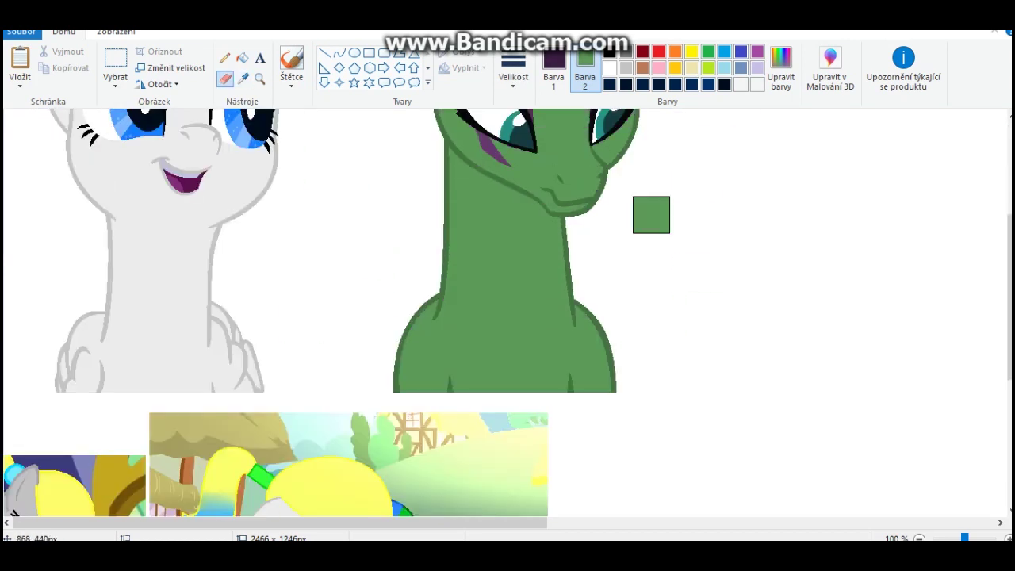
{"action": "scroll", "coordinate": [909, 227], "scroll_direction": "up", "scroll_amount": 3}
{"action": "left_click", "coordinate": [243, 78]}
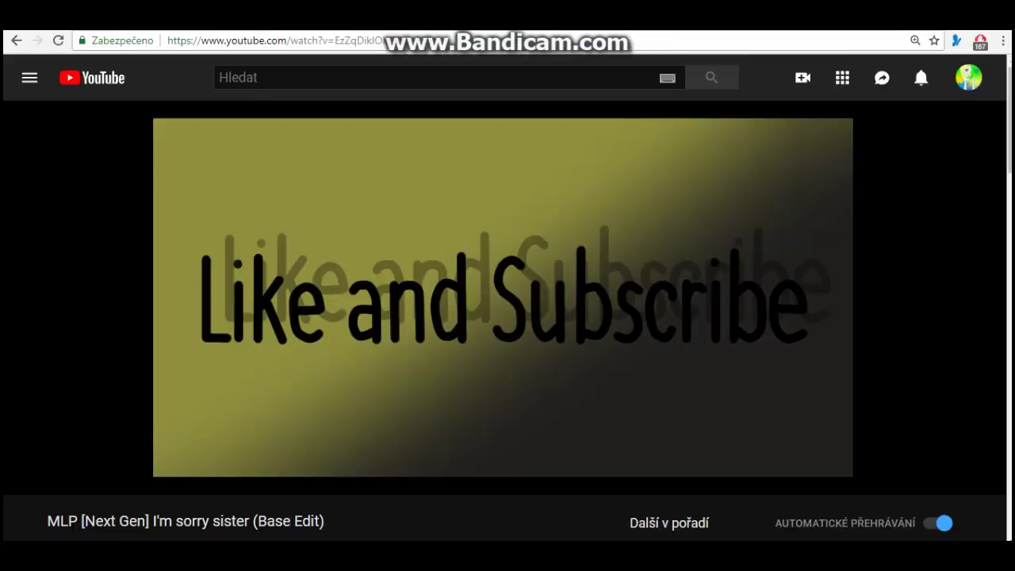
Play the video "20% Tylenol [PonyDub]" on YouTube and return to the Paint drawing
{"action": "scroll", "coordinate": [508, 318], "scroll_direction": "down", "scroll_amount": 5}
{"action": "left_click", "coordinate": [817, 296]}
{"action": "scroll", "coordinate": [507, 317], "scroll_direction": "down", "scroll_amount": 5}
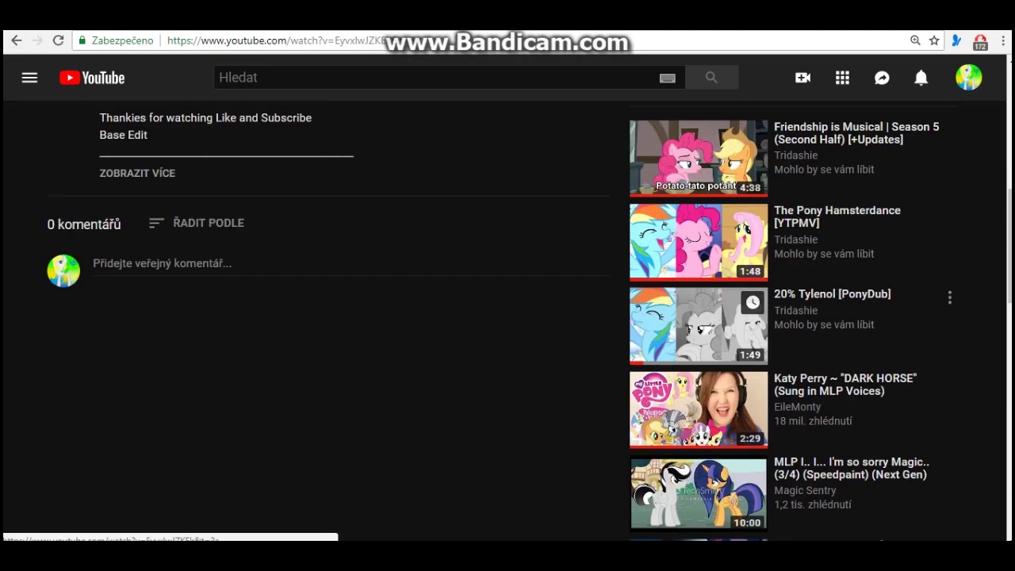
{"action": "left_click", "coordinate": [691, 322]}
{"action": "mouse_move", "coordinate": [200, 555]}
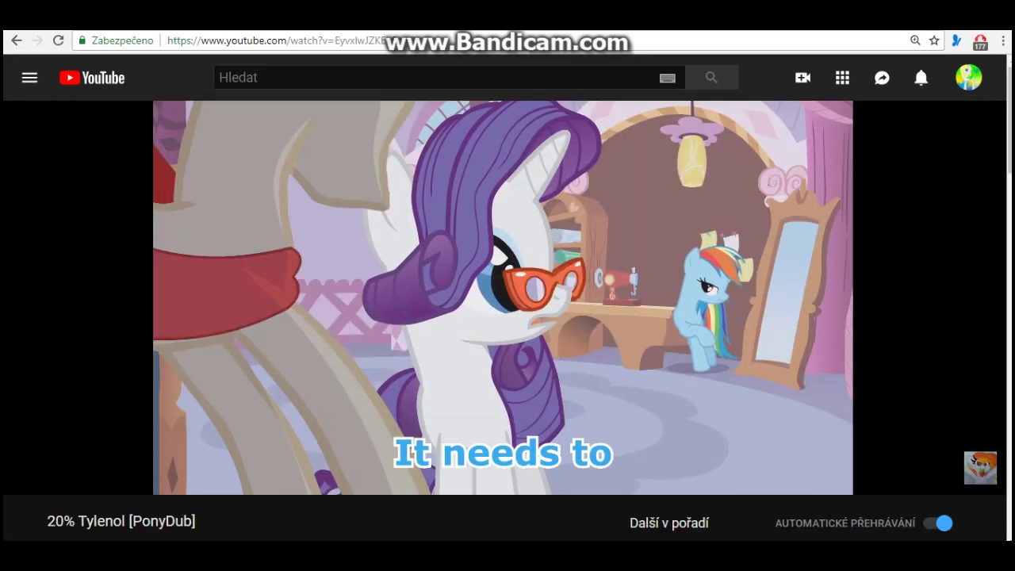
{"action": "left_click", "coordinate": [280, 502]}
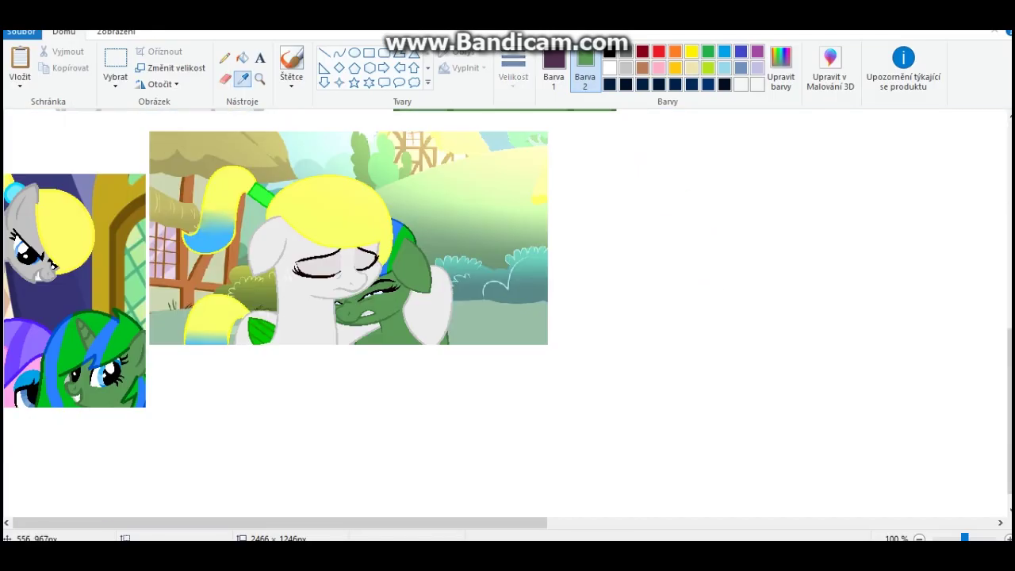
Recolour the green pony's facial details with a dark red scar, darker green eyelids and blue irises
{"action": "scroll", "coordinate": [536, 287], "scroll_direction": "up", "scroll_amount": 7}
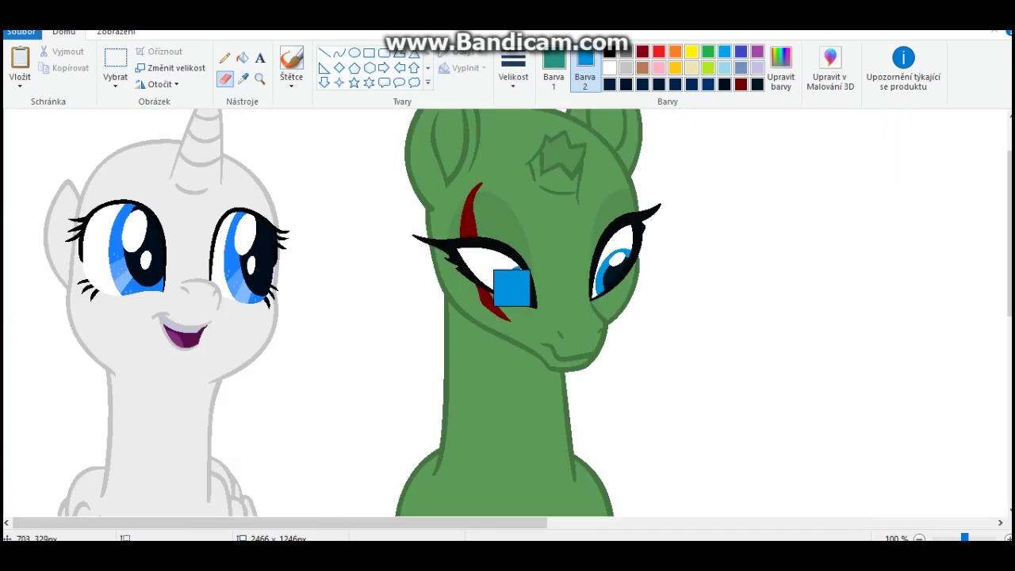
{"action": "left_click", "coordinate": [238, 468]}
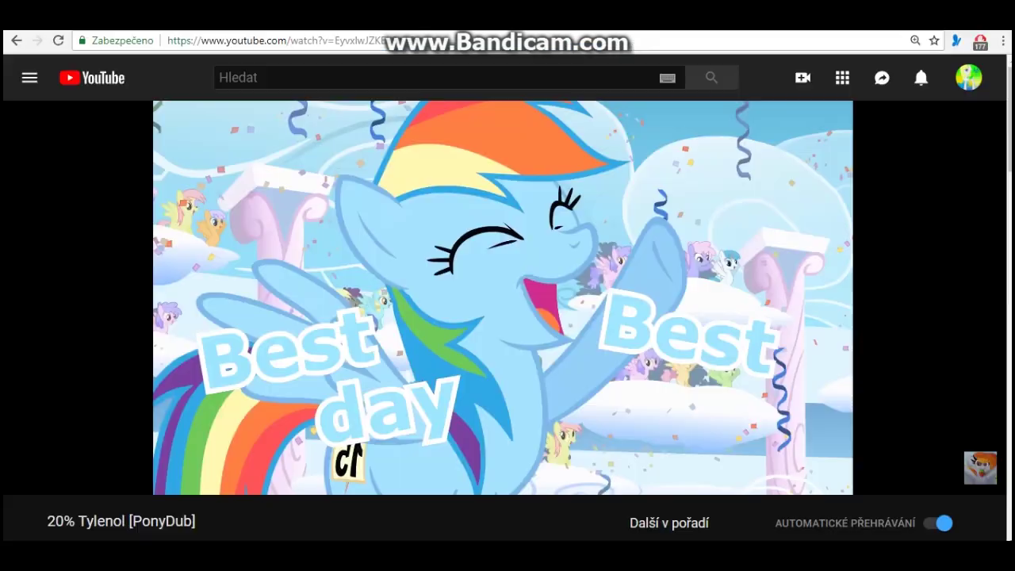
{"action": "left_click", "coordinate": [279, 484]}
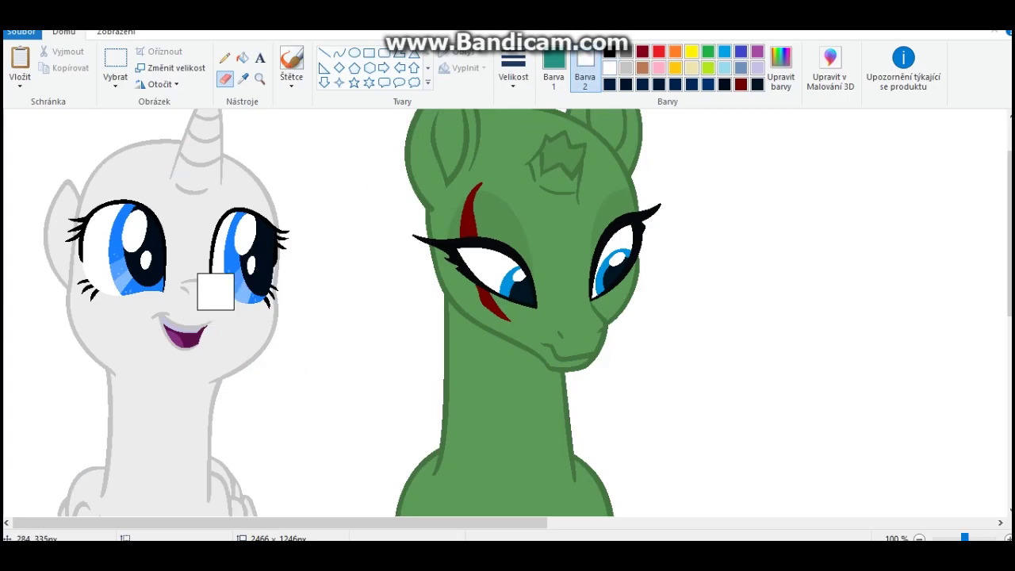
Place the open-mouth reference clip between the ponies and recolour the white pony's tongue orange, mouth magenta and teeth white
{"action": "scroll", "coordinate": [219, 305], "scroll_direction": "up", "scroll_amount": 3}
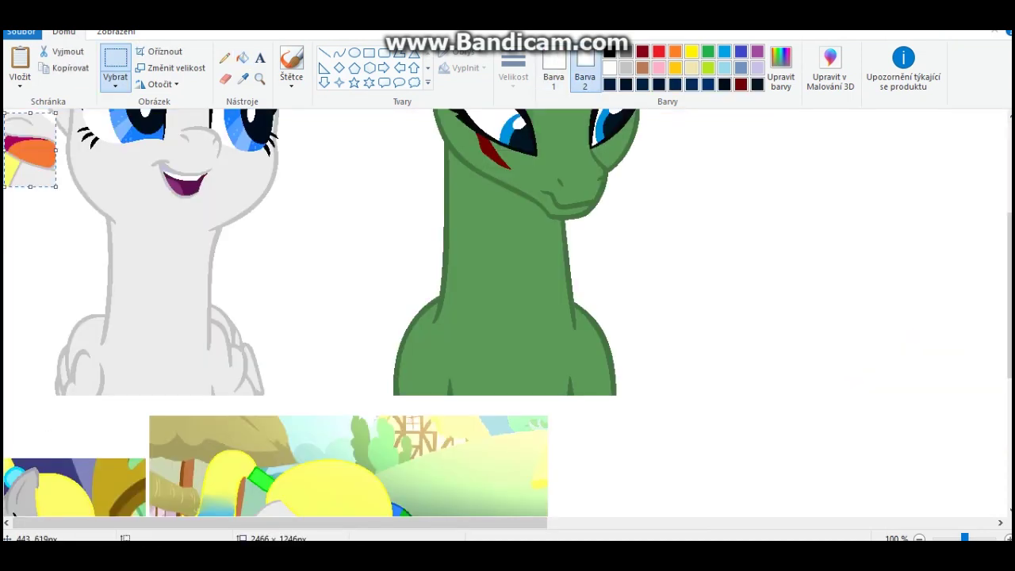
{"action": "left_click_drag", "start_coordinate": [30, 151], "coordinate": [354, 192]}
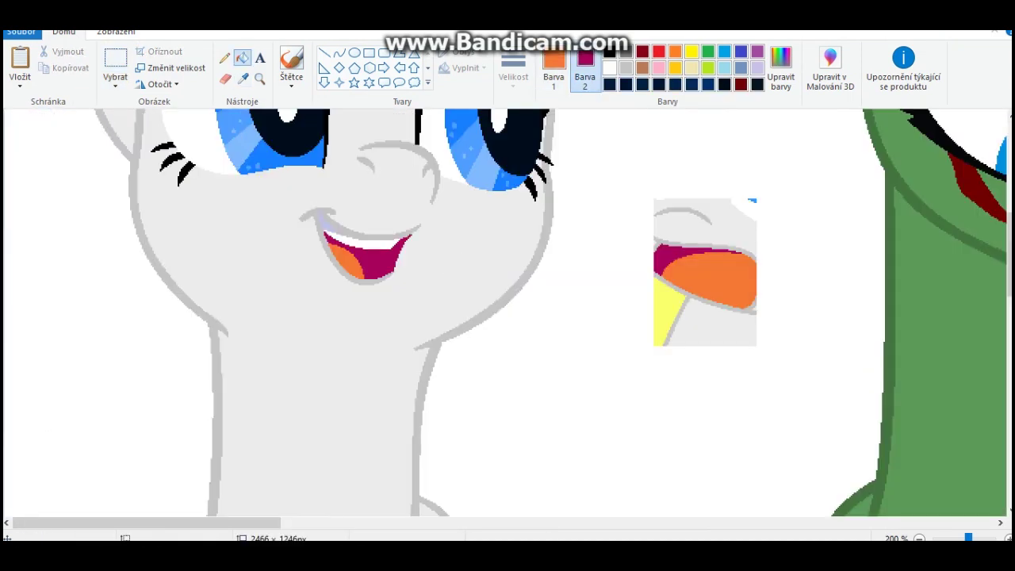
{"action": "right_click", "coordinate": [752, 291]}
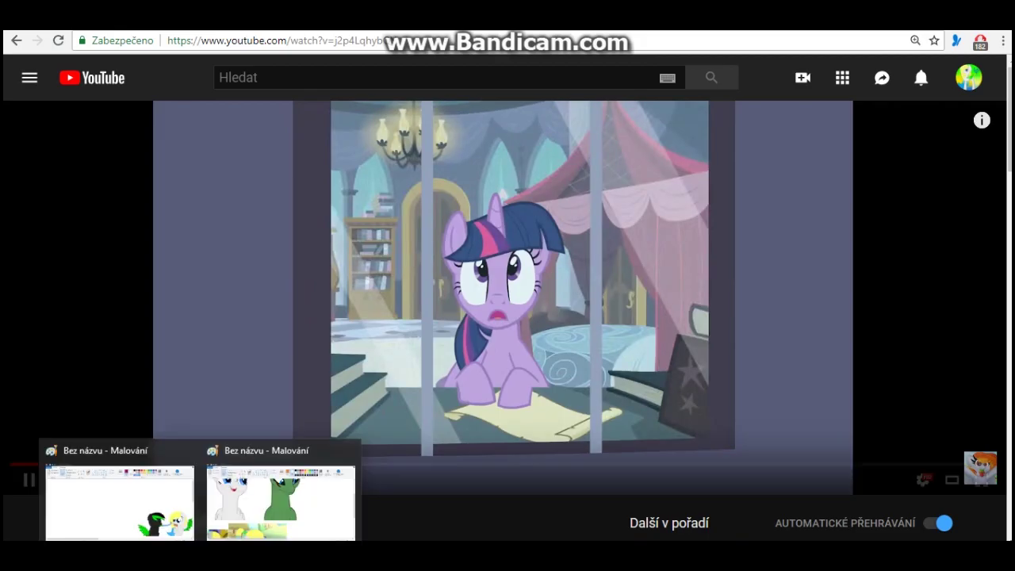
{"action": "left_click", "coordinate": [278, 492]}
Erase the broken horn from the green pony's forehead and fill the gap with the green coat colour
{"action": "scroll", "coordinate": [507, 317], "scroll_direction": "up", "scroll_amount": 1}
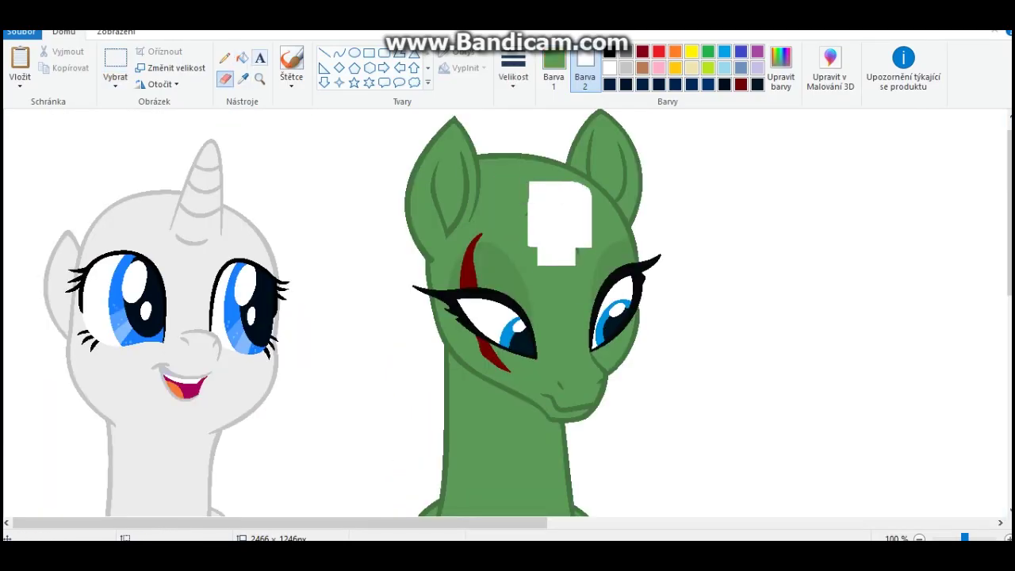
{"action": "left_click", "coordinate": [242, 79]}
{"action": "key", "text": "ctrl+z"}
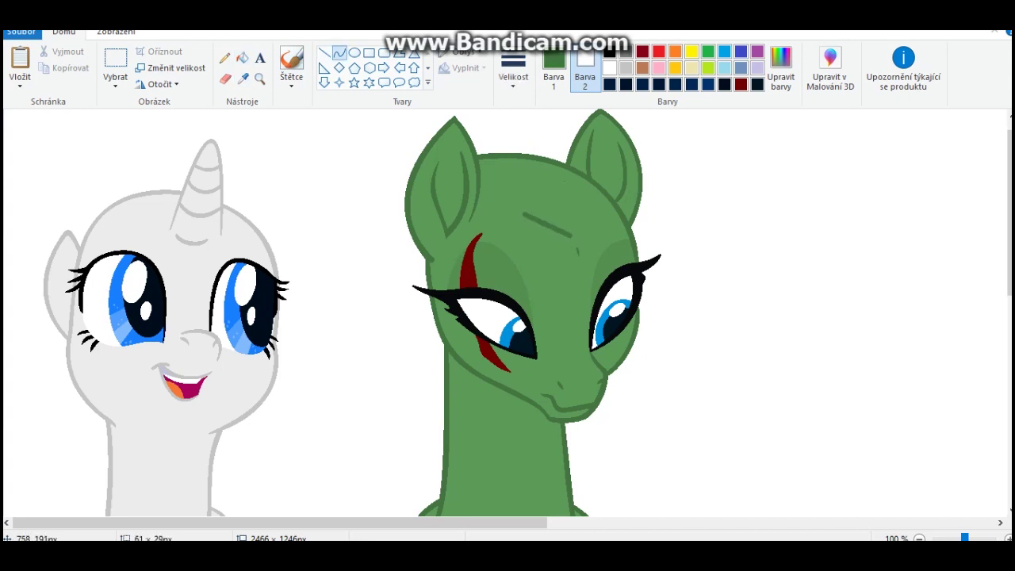
Select both ponies with the reference pictures and move them further right on the canvas
{"action": "scroll", "coordinate": [508, 317], "scroll_direction": "up", "scroll_amount": 1}
{"action": "scroll", "coordinate": [508, 317], "scroll_direction": "down", "scroll_amount": 3}
{"action": "scroll", "coordinate": [508, 317], "scroll_direction": "up", "scroll_amount": 3}
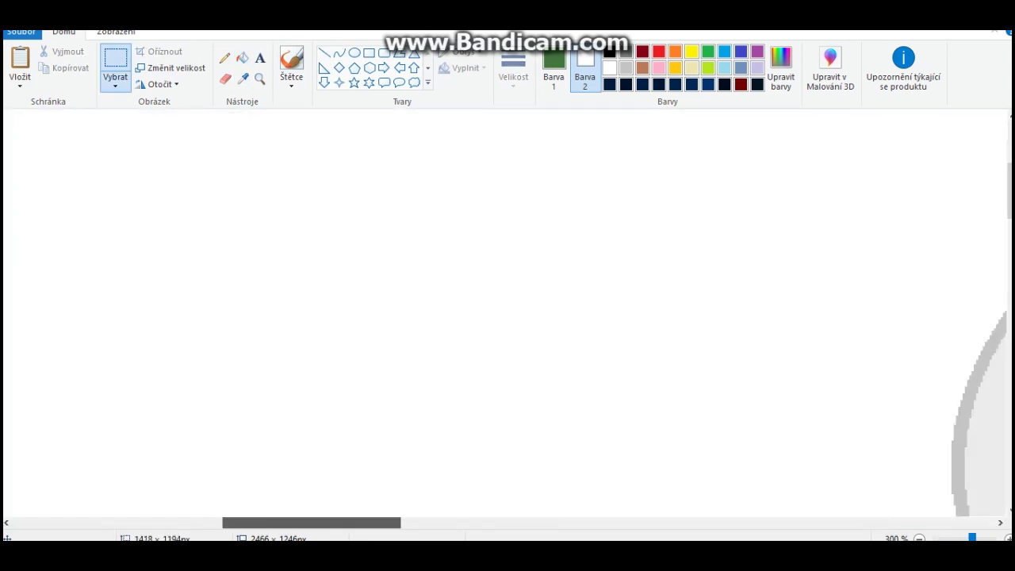
{"action": "scroll", "coordinate": [508, 317], "scroll_direction": "down", "scroll_amount": 3}
Try drawing a short horn stroke on the green pony's forehead with the Curve tool, with red as the second colour
{"action": "left_click", "coordinate": [340, 53]}
{"action": "mouse_move", "coordinate": [349, 258]}
{"action": "left_mouse_down"}
{"action": "mouse_move", "coordinate": [390, 276]}
{"action": "mouse_move", "coordinate": [376, 111]}
{"action": "left_mouse_up"}
{"action": "key", "text": "ctrl+z"}
{"action": "left_click", "coordinate": [456, 52]}
{"action": "left_click", "coordinate": [659, 51]}
{"action": "key", "text": "ctrl+z"}
{"action": "left_click_drag", "start_coordinate": [346, 256], "coordinate": [384, 280]}
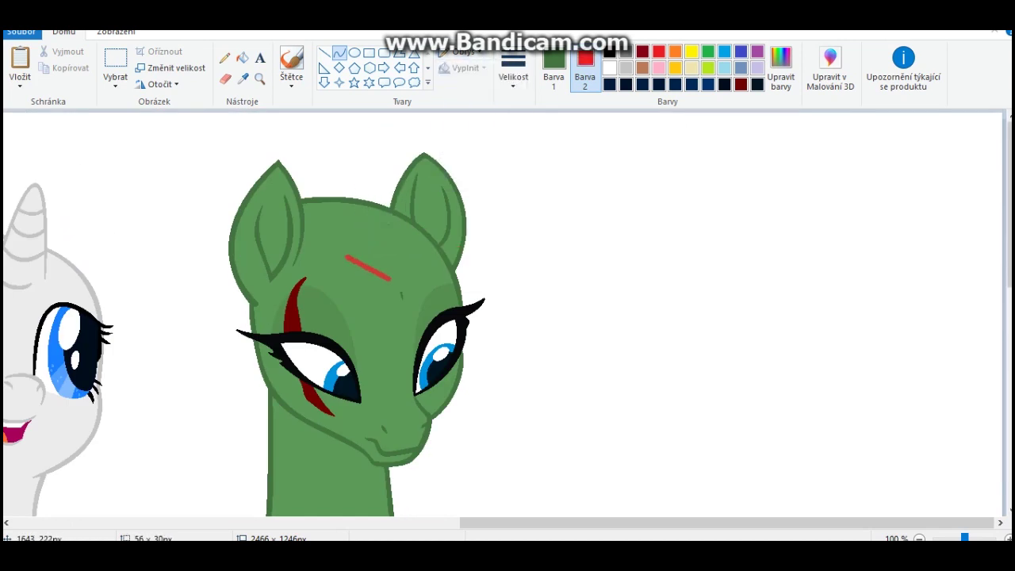
Draw a pointed, ridged horn with dark green lines on the green pony's forehead and fill it with the coat green
{"action": "key", "text": "ctrl+Page_Up"}
{"action": "left_click", "coordinate": [242, 78]}
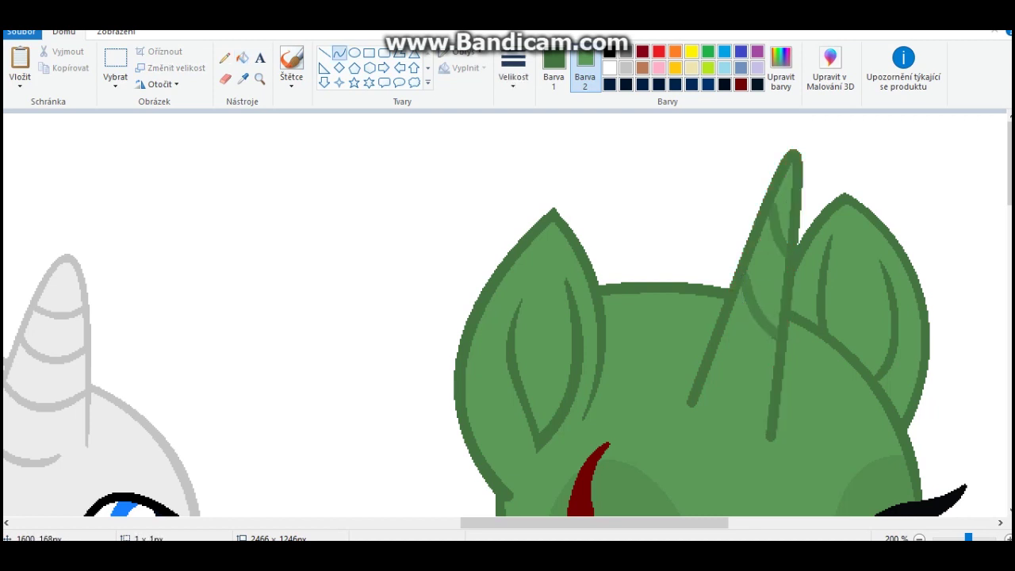
{"action": "key", "text": "ctrl+Page_Down"}
{"action": "key", "text": "ctrl+Page_Down"}
{"action": "key", "text": "ctrl+Page_Down"}
{"action": "key", "text": "ctrl+Page_Down"}
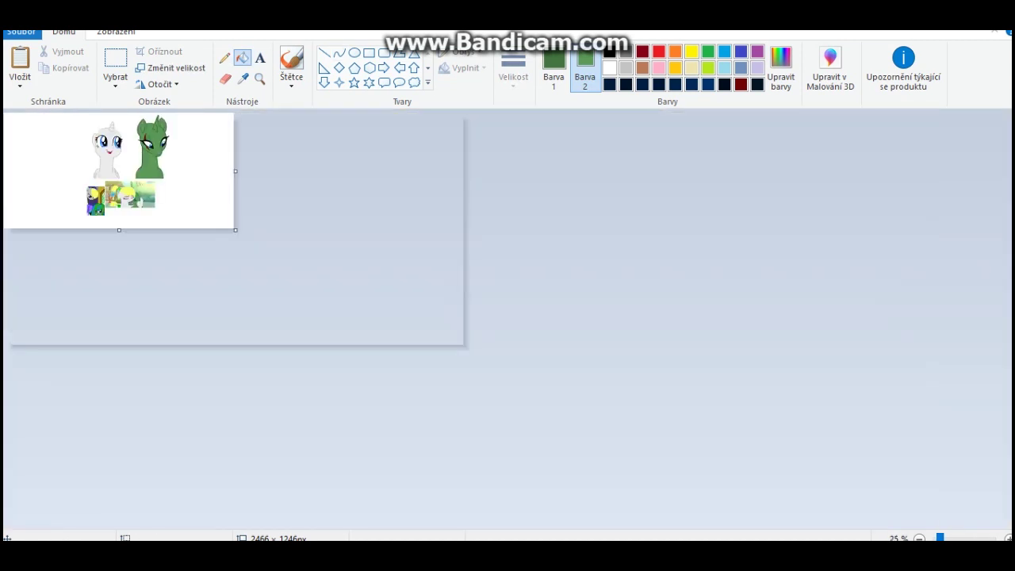
{"action": "key", "text": "ctrl+Page_Up"}
{"action": "key", "text": "ctrl+Page_Up"}
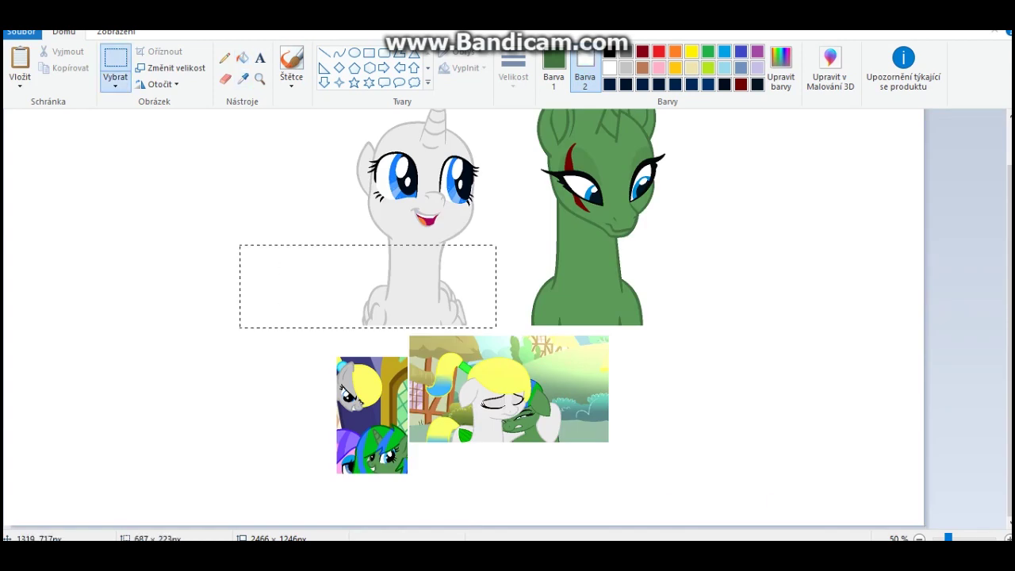
Duplicate the white pony to the left of the original and outline a long flowing mane on the copy in orange
{"action": "right_click", "coordinate": [364, 265]}
{"action": "left_click", "coordinate": [389, 292]}
{"action": "key", "text": "ctrl+v"}
{"action": "key", "text": "ctrl+Page_Up"}
{"action": "key", "text": "ctrl+Page_Up"}
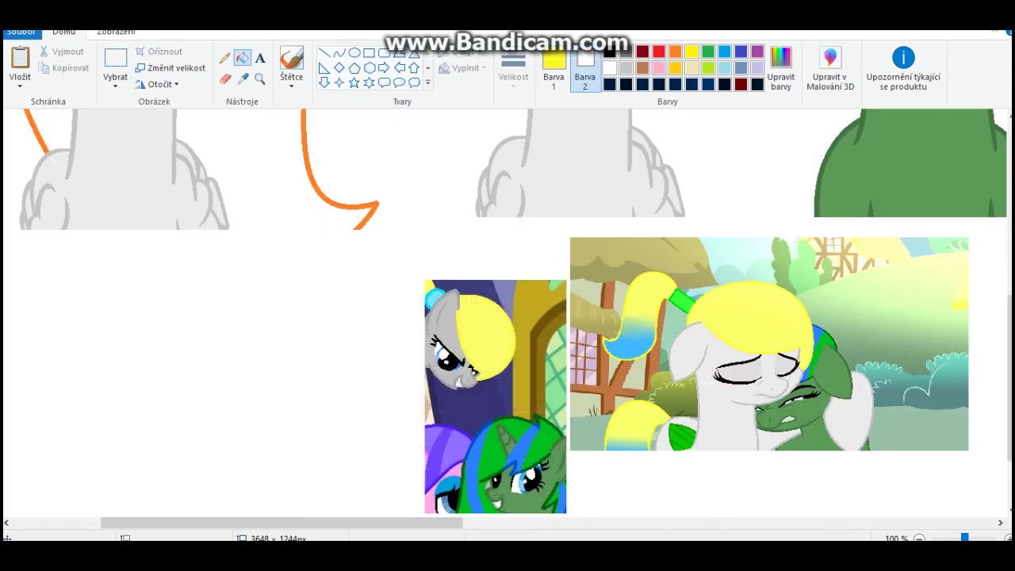
Recolour the copy's orange mane outline bright yellow and fill the mane section beside the neck light yellow
{"action": "key", "text": "ctrl+Page_Up"}
{"action": "scroll", "coordinate": [508, 313], "scroll_direction": "up", "scroll_amount": 10}
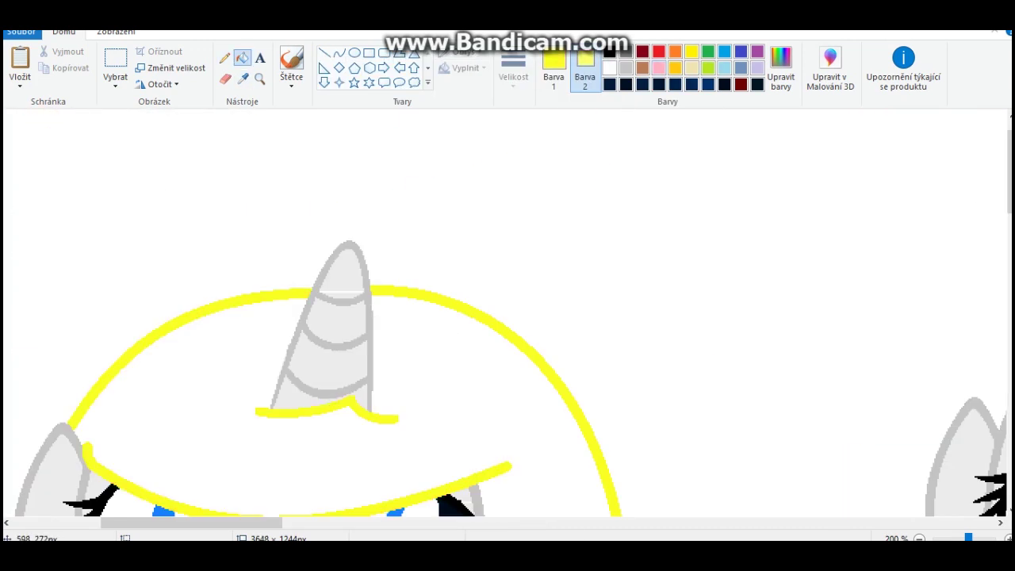
{"action": "scroll", "coordinate": [507, 314], "scroll_direction": "down", "scroll_amount": 5}
{"action": "scroll", "coordinate": [210, 311], "scroll_direction": "up", "scroll_amount": 1}
{"action": "scroll", "coordinate": [210, 310], "scroll_direction": "up", "scroll_amount": 1}
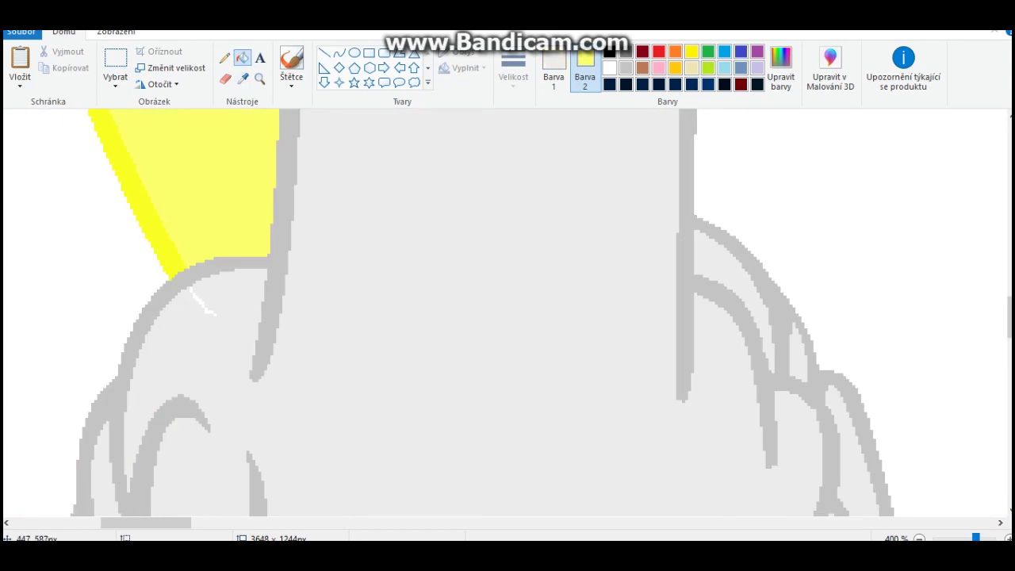
Close the mane's open bottom edge with a thin yellow line and fill the remaining mane light yellow
{"action": "key", "text": "ctrl+Page_Down"}
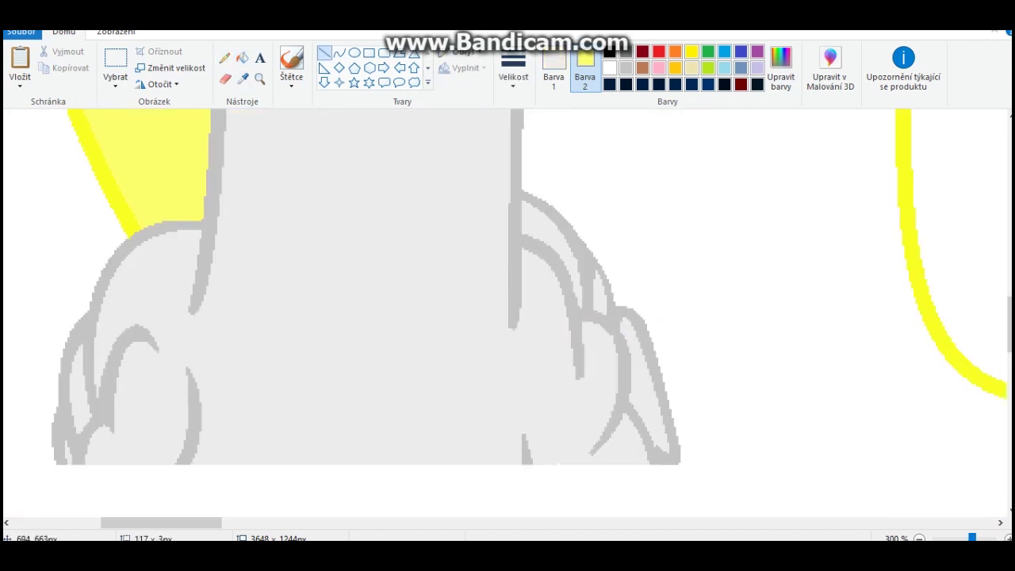
{"action": "key", "text": "ctrl+Page_Down"}
{"action": "key", "text": "ctrl+Page_Down"}
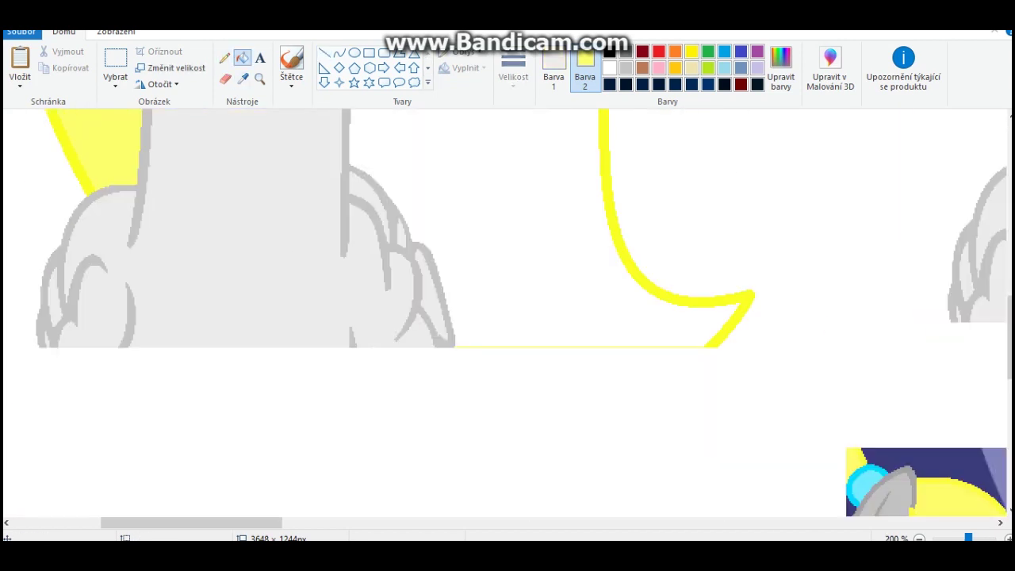
{"action": "key", "text": "ctrl+Page_Down"}
Replace the plain white pony with the yellow-maned copy and remove the leftover grey pony outline from the canvas
{"action": "key", "text": "ctrl+z"}
{"action": "key", "text": "ctrl+z"}
{"action": "key", "text": "ctrl+z"}
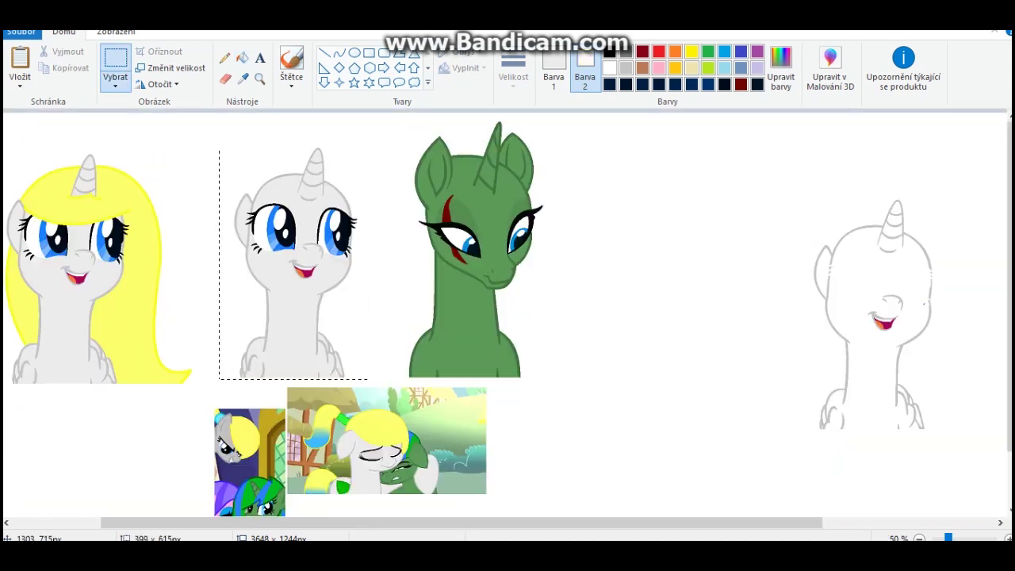
{"action": "key", "text": "ctrl+z"}
{"action": "key", "text": "ctrl+y"}
{"action": "key", "text": "Escape"}
{"action": "scroll", "coordinate": [508, 317], "scroll_direction": "right", "scroll_amount": 5}
{"action": "key", "text": "ctrl+z"}
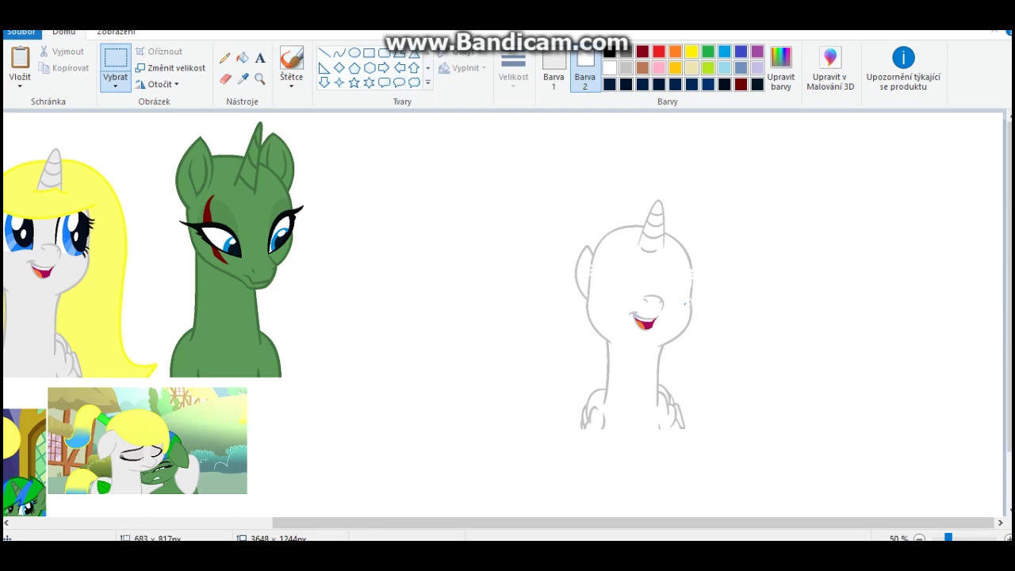
{"action": "key", "text": "ctrl+z"}
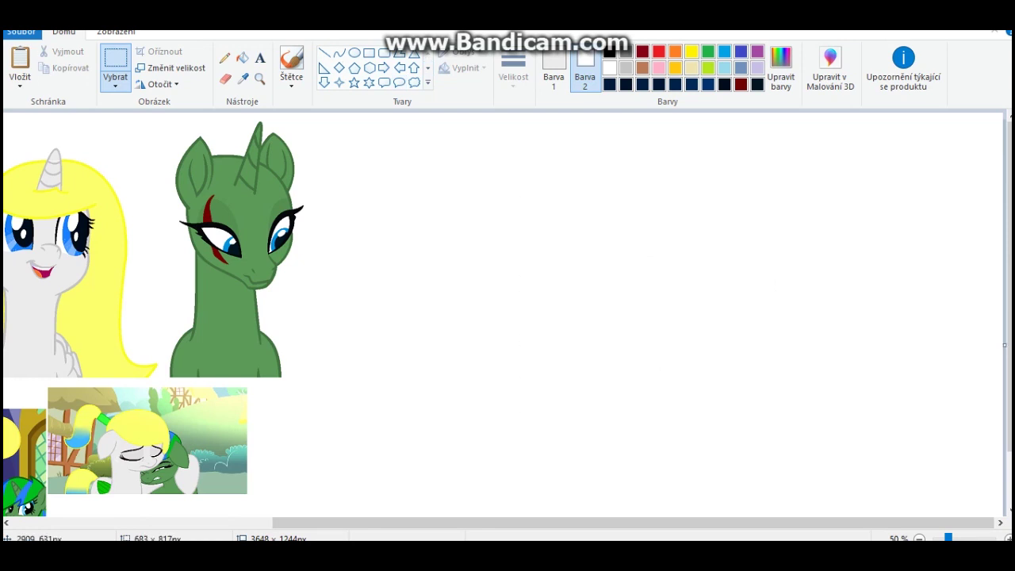
Taper the yellow line ends around the horn with light yellow curves and sharpen the mane's lower tip with white
{"action": "scroll", "coordinate": [508, 318], "scroll_direction": "up", "scroll_amount": 5}
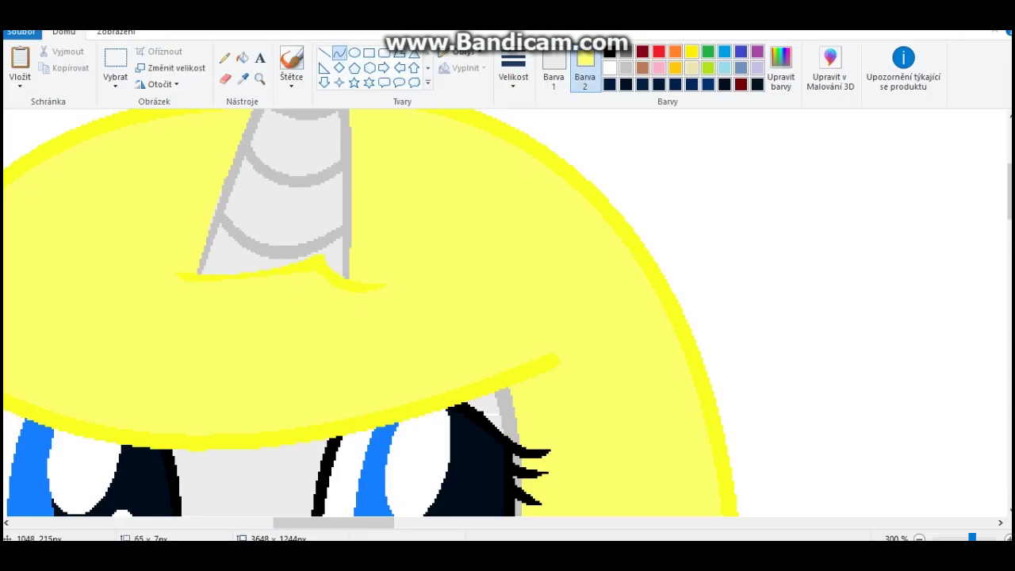
{"action": "scroll", "coordinate": [508, 313], "scroll_direction": "down", "scroll_amount": 5}
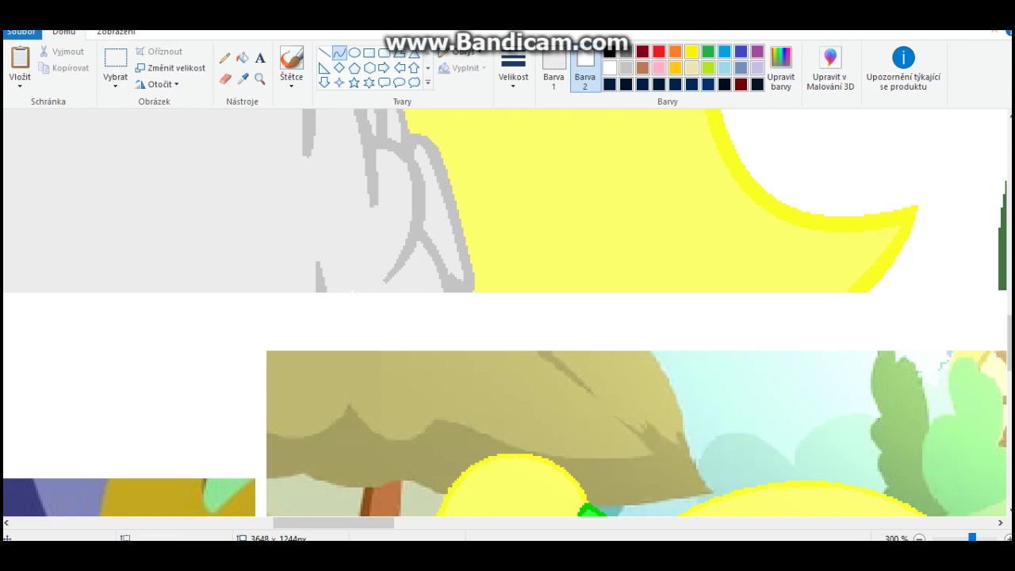
{"action": "scroll", "coordinate": [507, 313], "scroll_direction": "up", "scroll_amount": 5}
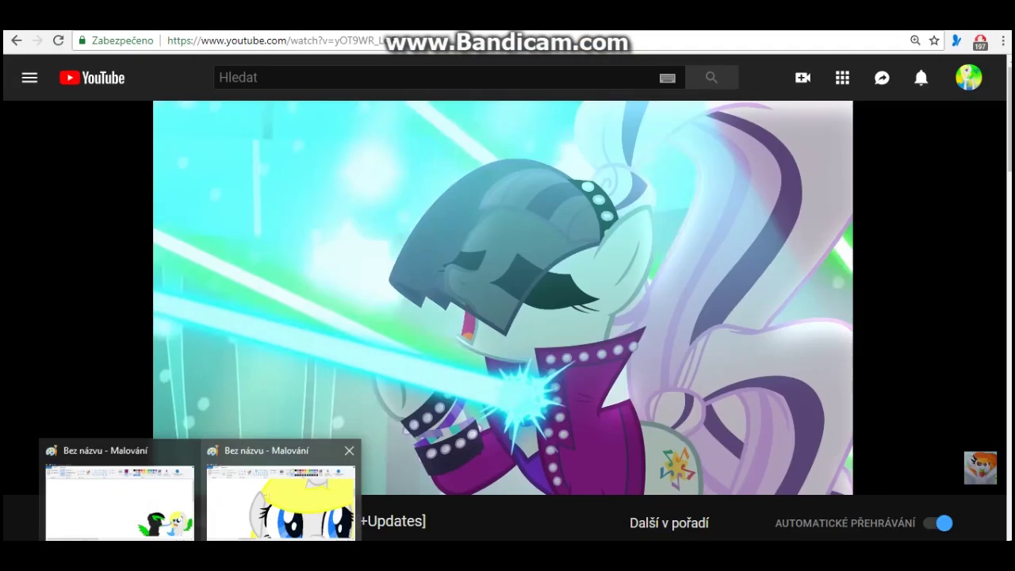
Switch from the browser back to the Paint pony drawing and duplicate the green pony onto the blank canvas to its right
{"action": "left_click", "coordinate": [279, 499]}
{"action": "scroll", "coordinate": [508, 313], "scroll_direction": "right", "scroll_amount": 5}
{"action": "scroll", "coordinate": [508, 313], "scroll_direction": "right", "scroll_amount": 2}
{"action": "scroll", "coordinate": [507, 313], "scroll_direction": "down", "scroll_amount": 1}
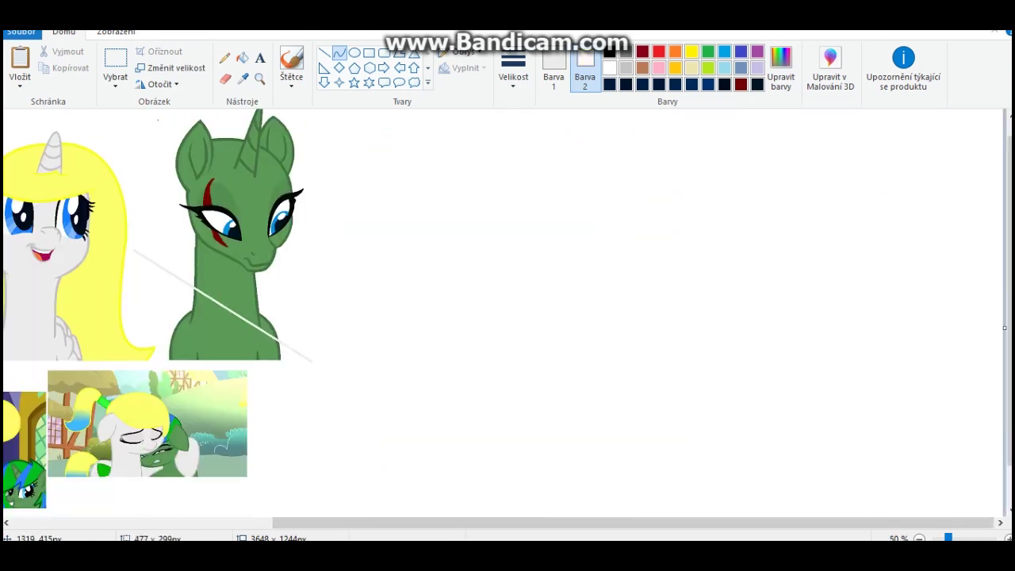
{"action": "key", "text": "Escape"}
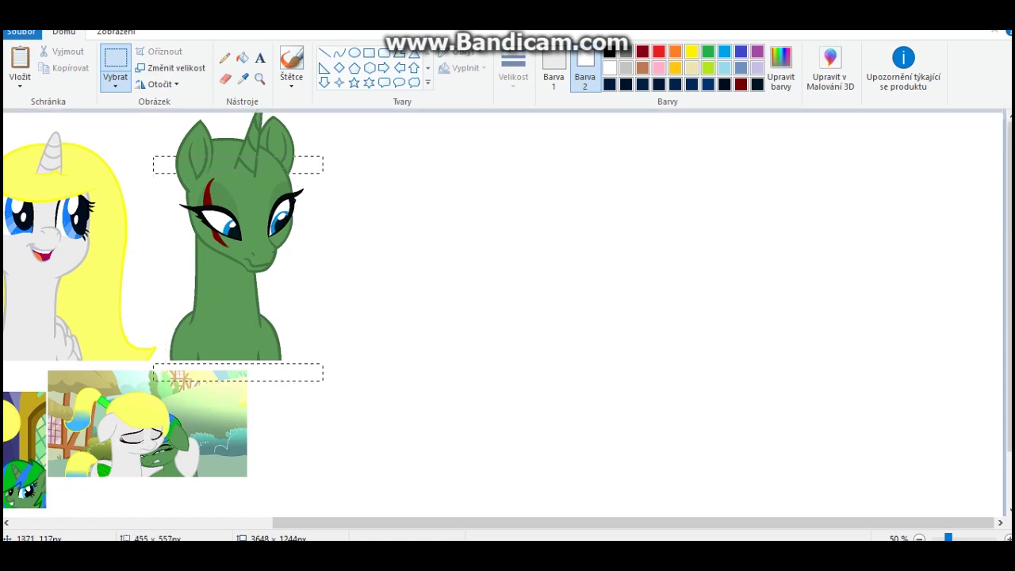
{"action": "right_click", "coordinate": [238, 306]}
{"action": "left_click", "coordinate": [283, 322]}
{"action": "key", "text": "ctrl+v"}
{"action": "left_click_drag", "start_coordinate": [79, 249], "coordinate": [578, 283]}
Insert the full-body reference picture of the green pony from a file and move it onto the blank canvas area
{"action": "scroll", "coordinate": [578, 283], "scroll_direction": "up", "scroll_amount": 1}
{"action": "scroll", "coordinate": [508, 317], "scroll_direction": "down", "scroll_amount": 5}
{"action": "scroll", "coordinate": [508, 317], "scroll_direction": "down", "scroll_amount": 2}
{"action": "left_click", "coordinate": [20, 85]}
{"action": "left_click", "coordinate": [47, 136]}
{"action": "scroll", "coordinate": [572, 269], "scroll_direction": "down", "scroll_amount": 5}
{"action": "double_click", "coordinate": [612, 336]}
{"action": "key", "text": "ctrl+c"}
{"action": "key", "text": "ctrl+z"}
{"action": "key", "text": "ctrl+v"}
{"action": "left_click_drag", "start_coordinate": [34, 146], "coordinate": [583, 183]}
Flip the inserted reference picture horizontally and place it to the right of the duplicate green pony
{"action": "right_click", "coordinate": [585, 181]}
{"action": "left_click", "coordinate": [750, 378]}
{"action": "scroll", "coordinate": [507, 317], "scroll_direction": "up", "scroll_amount": 2}
{"action": "left_click_drag", "start_coordinate": [499, 391], "coordinate": [651, 232]}
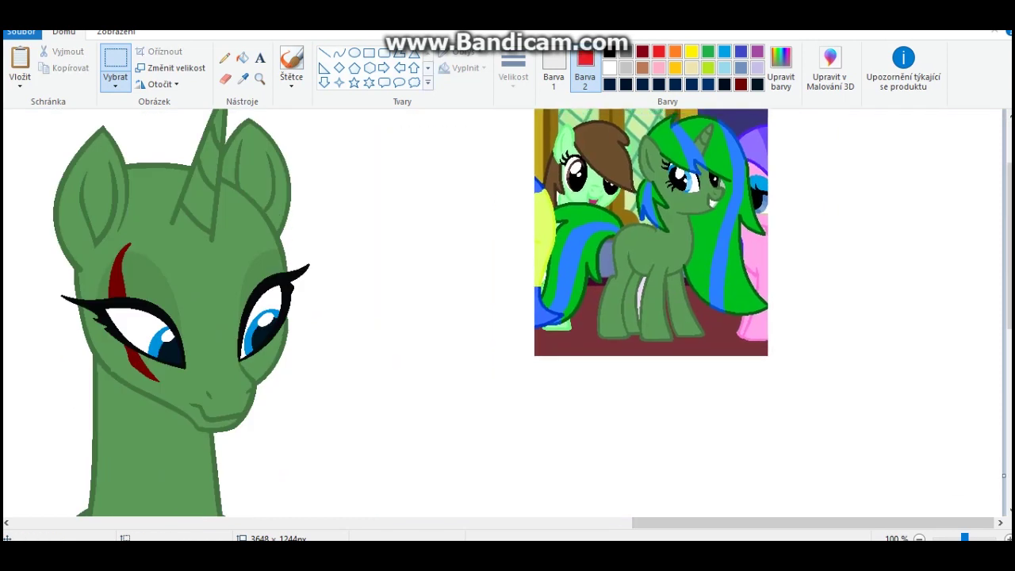
Sketch the mane's top tuft and the long outer lock right of the green pony's face with a red Pencil line
{"action": "left_click", "coordinate": [225, 58]}
{"action": "scroll", "coordinate": [507, 318], "scroll_direction": "up", "scroll_amount": 2}
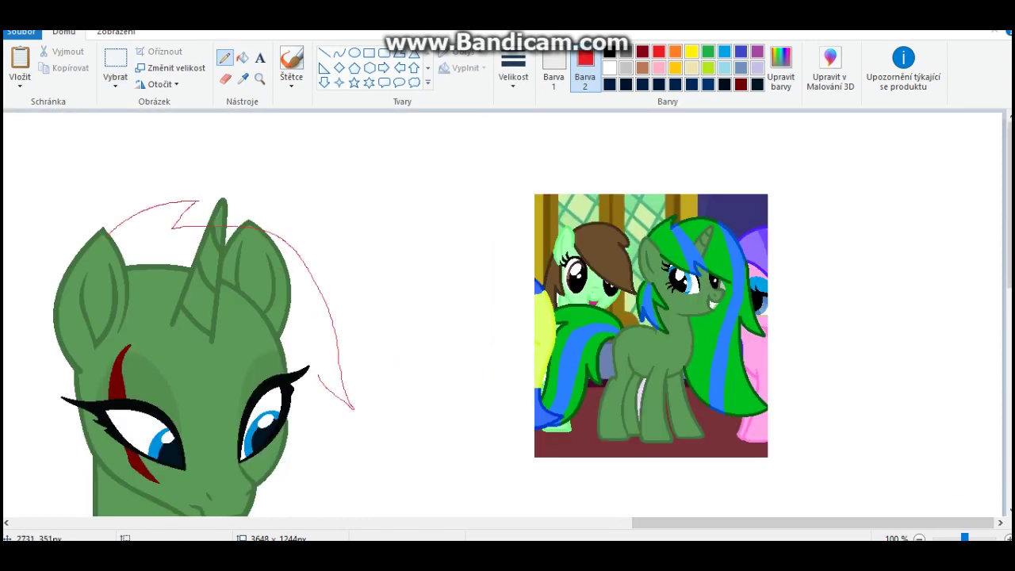
{"action": "left_click_drag", "start_coordinate": [322, 384], "coordinate": [365, 515]}
{"action": "scroll", "coordinate": [508, 317], "scroll_direction": "down", "scroll_amount": 5}
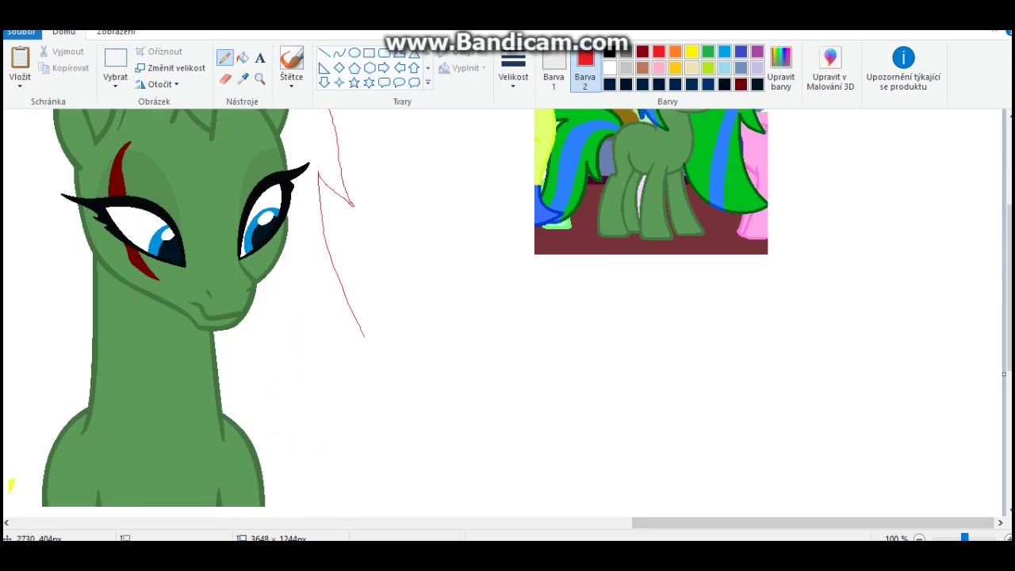
{"action": "scroll", "coordinate": [508, 317], "scroll_direction": "up", "scroll_amount": 2}
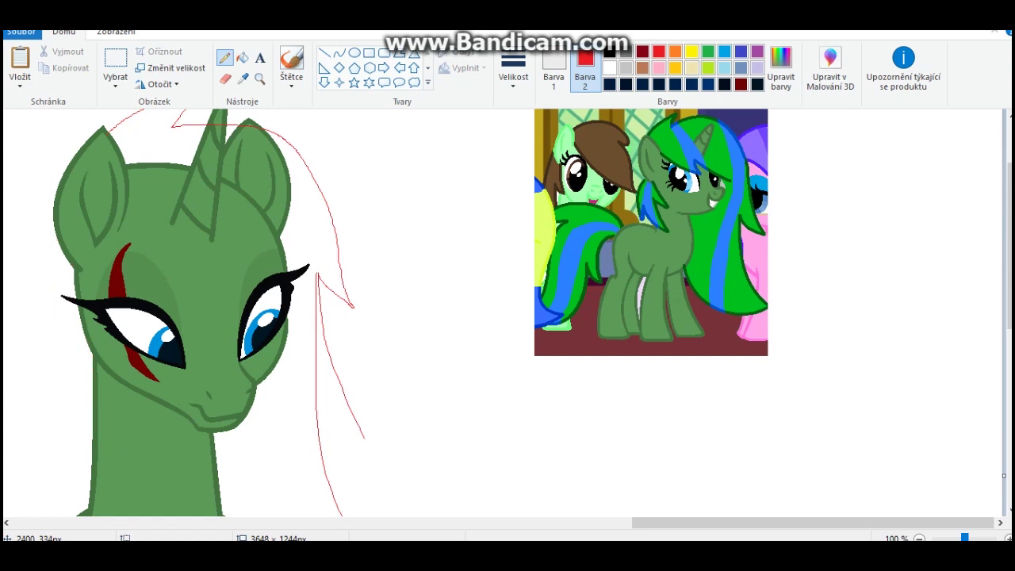
Sketch the lower mane tip, the jagged side lock beside the neck and the forehead fringe with red Pencil lines
{"action": "left_click_drag", "start_coordinate": [60, 395], "coordinate": [77, 439]}
{"action": "scroll", "coordinate": [507, 317], "scroll_direction": "down", "scroll_amount": 2}
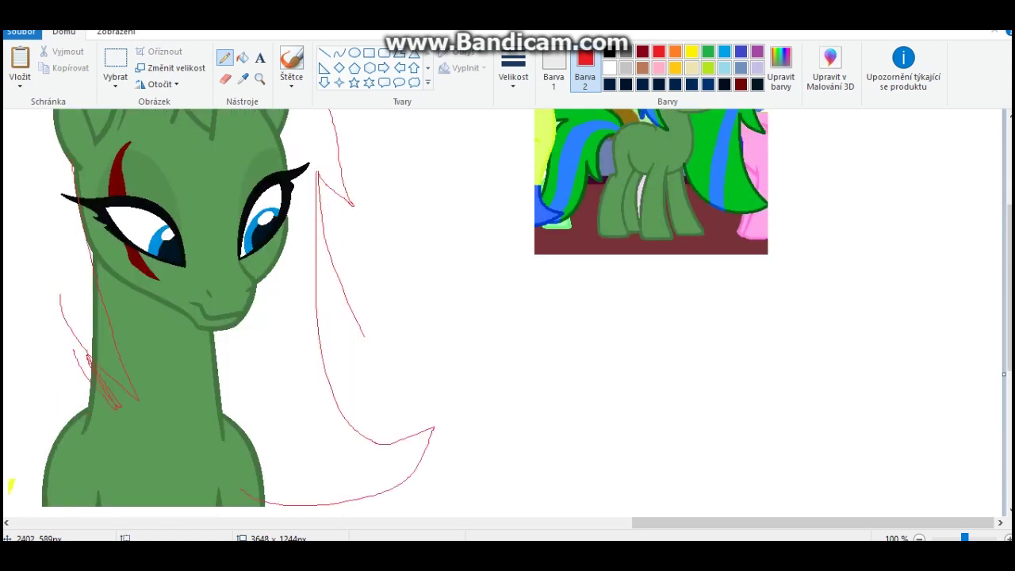
{"action": "scroll", "coordinate": [507, 317], "scroll_direction": "up", "scroll_amount": 4}
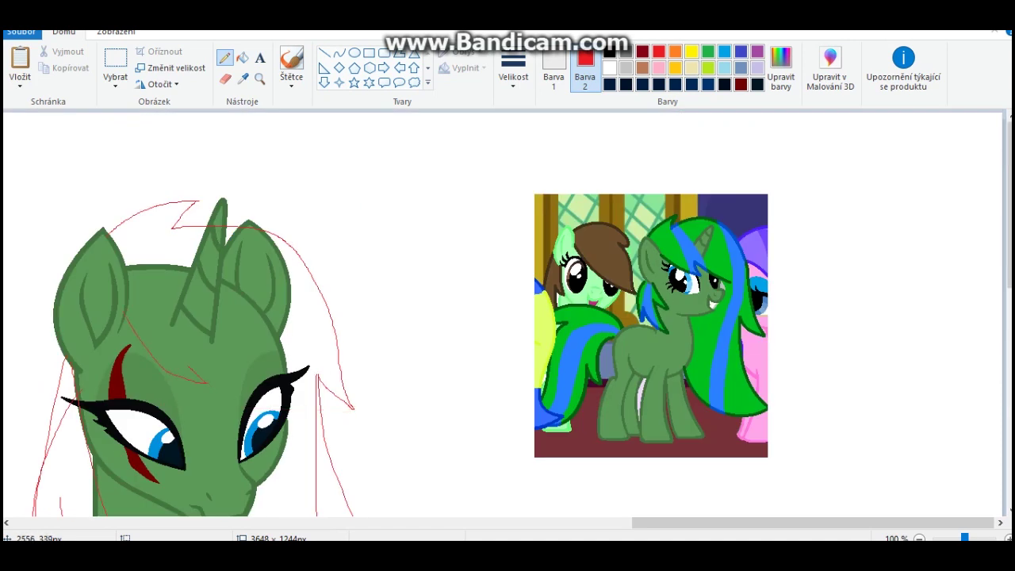
{"action": "scroll", "coordinate": [507, 312], "scroll_direction": "down", "scroll_amount": 3}
Trace the mane's top tuft and upper outer edge over the red sketch with thick orange curves
{"action": "scroll", "coordinate": [508, 313], "scroll_direction": "up", "scroll_amount": 2}
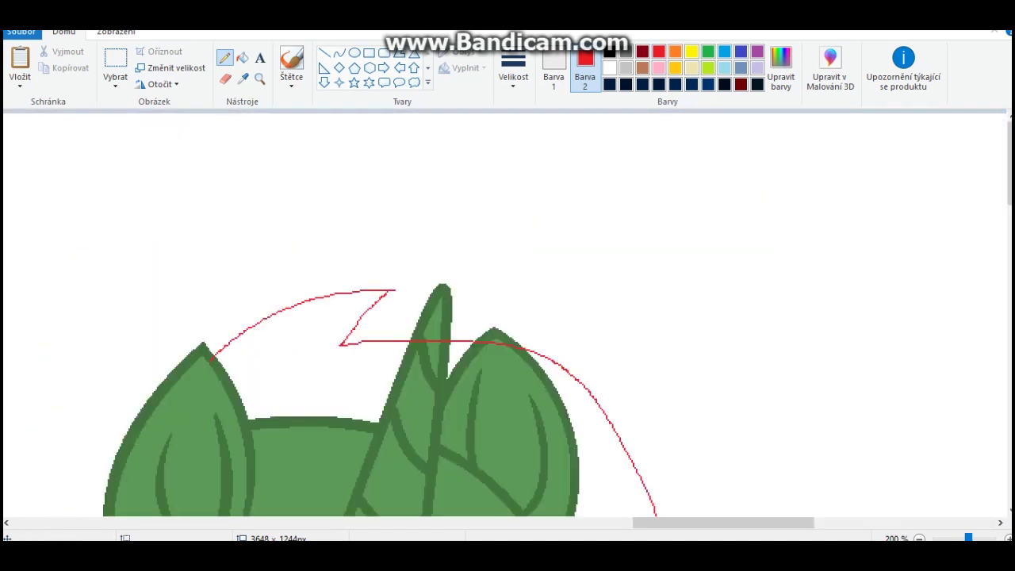
{"action": "left_click_drag", "start_coordinate": [211, 359], "coordinate": [391, 291]}
{"action": "left_click_drag", "start_coordinate": [301, 326], "coordinate": [263, 320]}
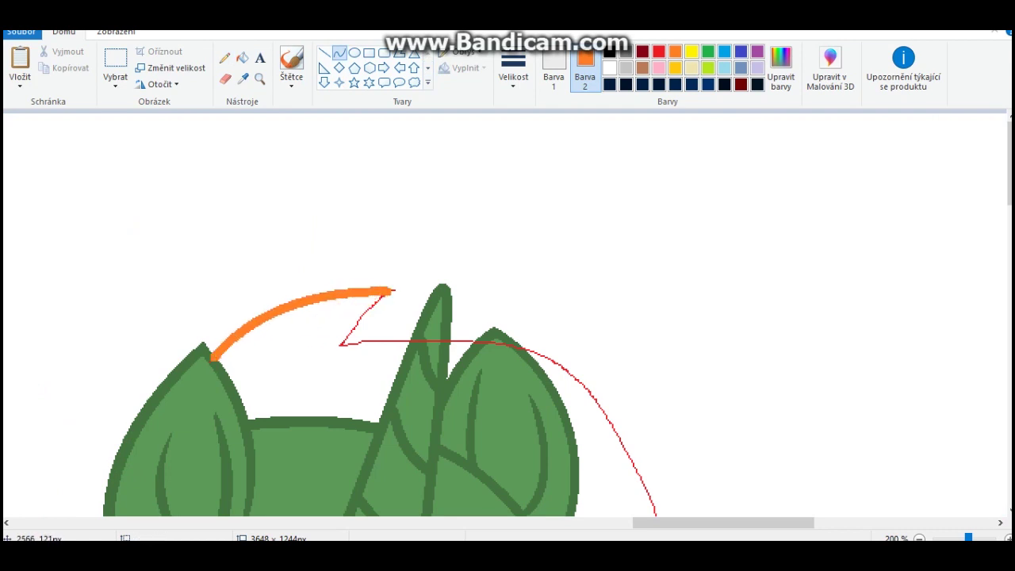
{"action": "left_click_drag", "start_coordinate": [341, 346], "coordinate": [703, 403]}
{"action": "scroll", "coordinate": [555, 403], "scroll_direction": "down", "scroll_amount": 3}
{"action": "scroll", "coordinate": [657, 313], "scroll_direction": "down", "scroll_amount": 3}
{"action": "scroll", "coordinate": [657, 313], "scroll_direction": "down", "scroll_amount": 2}
{"action": "scroll", "coordinate": [703, 403], "scroll_direction": "down", "scroll_amount": 8}
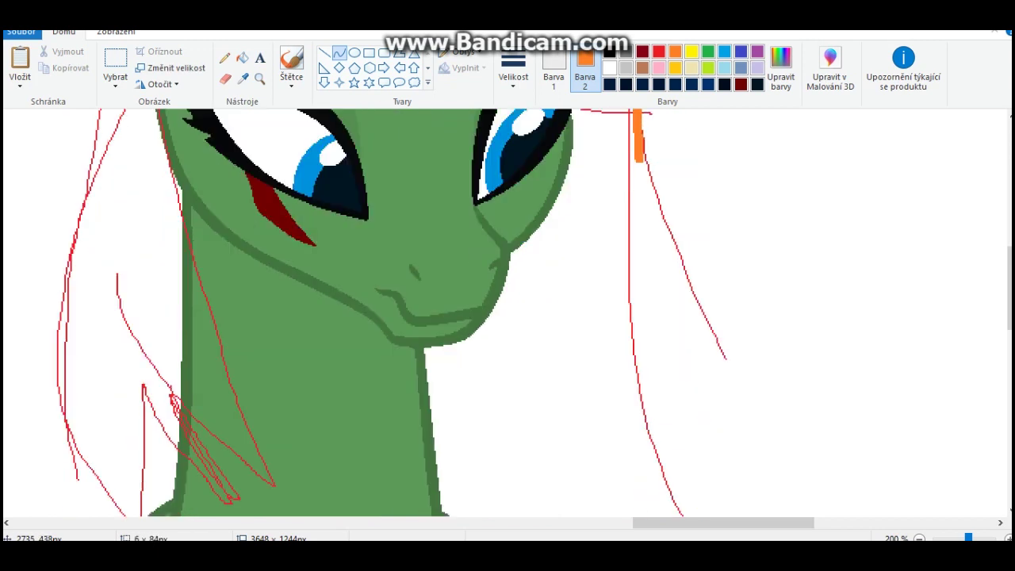
Trace the long outer lock and its flicked lower tip in orange, closing it back towards the pony's chest
{"action": "scroll", "coordinate": [675, 294], "scroll_direction": "up", "scroll_amount": 3}
{"action": "left_click_drag", "start_coordinate": [675, 294], "coordinate": [679, 508]}
{"action": "scroll", "coordinate": [679, 512], "scroll_direction": "down", "scroll_amount": 3}
{"action": "scroll", "coordinate": [679, 512], "scroll_direction": "up", "scroll_amount": 1}
{"action": "left_click_drag", "start_coordinate": [680, 317], "coordinate": [864, 337]}
{"action": "left_click_drag", "start_coordinate": [762, 349], "coordinate": [774, 388]}
{"action": "mouse_move", "coordinate": [861, 338]}
{"action": "left_mouse_down"}
{"action": "mouse_move", "coordinate": [646, 476]}
{"action": "mouse_move", "coordinate": [521, 483]}
{"action": "left_mouse_up"}
{"action": "left_click_drag", "start_coordinate": [674, 444], "coordinate": [682, 500]}
Trace the side lock left of the neck with orange curves, including its pointed strands and outer edge
{"action": "scroll", "coordinate": [683, 500], "scroll_direction": "up", "scroll_amount": 3}
{"action": "scroll", "coordinate": [682, 499], "scroll_direction": "up", "scroll_amount": 1}
{"action": "scroll", "coordinate": [141, 121], "scroll_direction": "down", "scroll_amount": 1}
{"action": "left_click_drag", "start_coordinate": [160, 111], "coordinate": [274, 483]}
{"action": "left_click_drag", "start_coordinate": [192, 187], "coordinate": [283, 411]}
{"action": "left_click_drag", "start_coordinate": [277, 484], "coordinate": [189, 378]}
{"action": "mouse_move", "coordinate": [233, 431]}
{"action": "left_mouse_down"}
{"action": "mouse_move", "coordinate": [221, 460]}
{"action": "mouse_move", "coordinate": [195, 419]}
{"action": "left_mouse_up"}
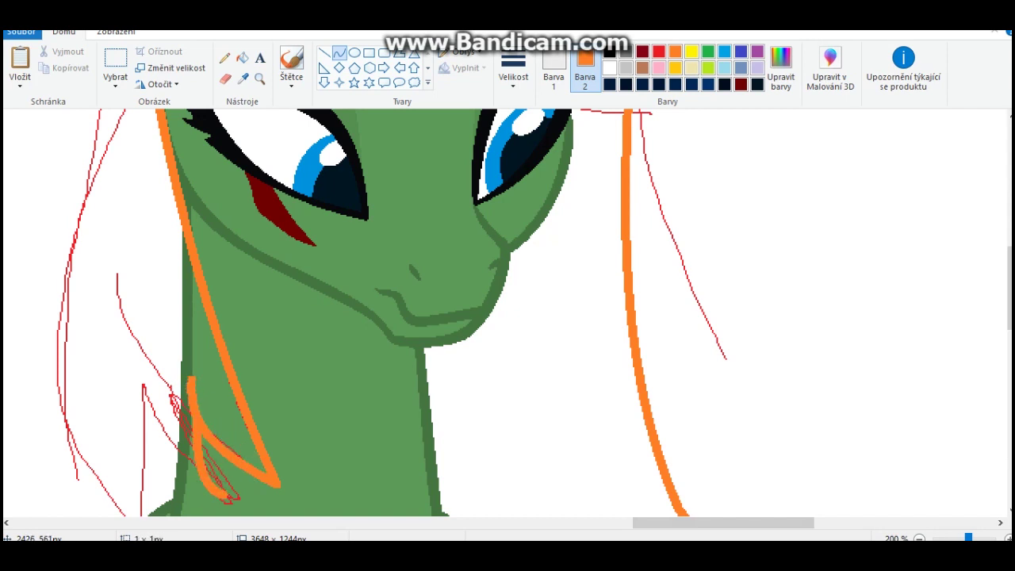
{"action": "left_click_drag", "start_coordinate": [156, 449], "coordinate": [151, 419]}
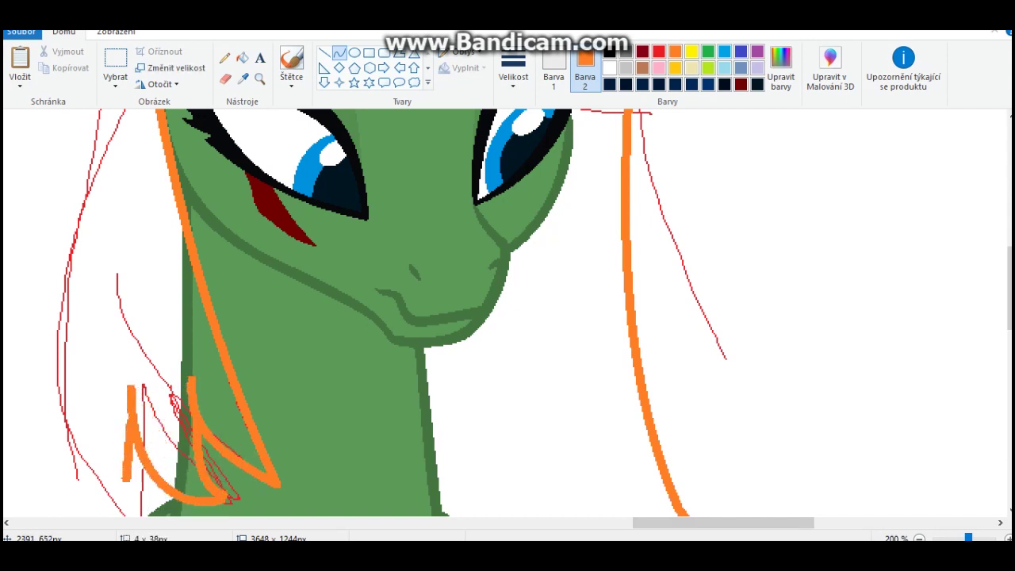
{"action": "scroll", "coordinate": [507, 318], "scroll_direction": "up", "scroll_amount": 3}
{"action": "mouse_move", "coordinate": [141, 115]}
{"action": "left_mouse_down"}
{"action": "mouse_move", "coordinate": [103, 508]}
{"action": "mouse_move", "coordinate": [90, 499]}
{"action": "left_mouse_up"}
Trace the forehead fringe in orange from the left ear across the brow to beyond the far eye
{"action": "scroll", "coordinate": [508, 318], "scroll_direction": "up", "scroll_amount": 5}
{"action": "mouse_move", "coordinate": [201, 559]}
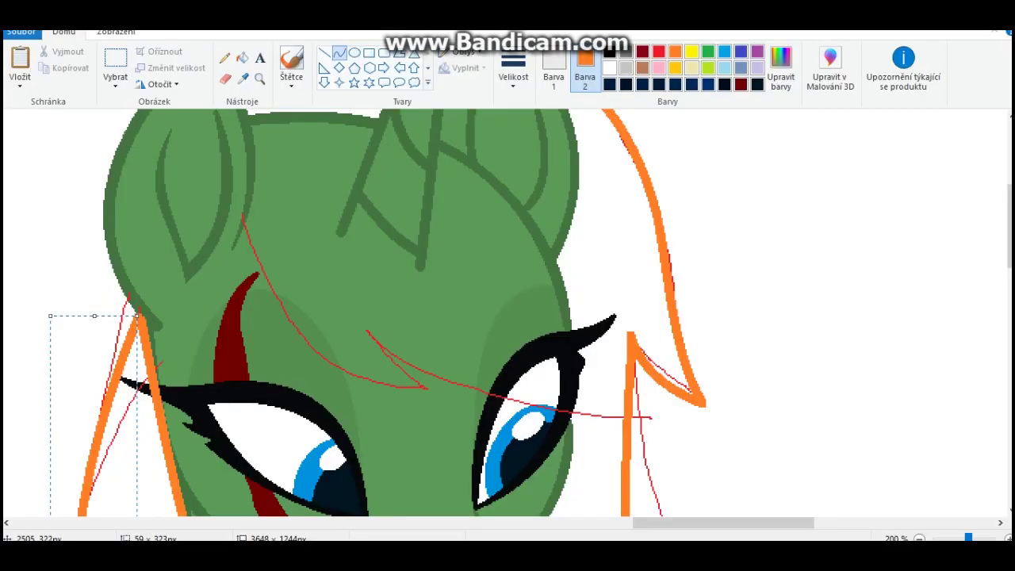
{"action": "mouse_move", "coordinate": [242, 216]}
{"action": "left_mouse_down"}
{"action": "mouse_move", "coordinate": [306, 318]}
{"action": "mouse_move", "coordinate": [267, 272]}
{"action": "mouse_move", "coordinate": [428, 394]}
{"action": "mouse_move", "coordinate": [295, 391]}
{"action": "left_mouse_up"}
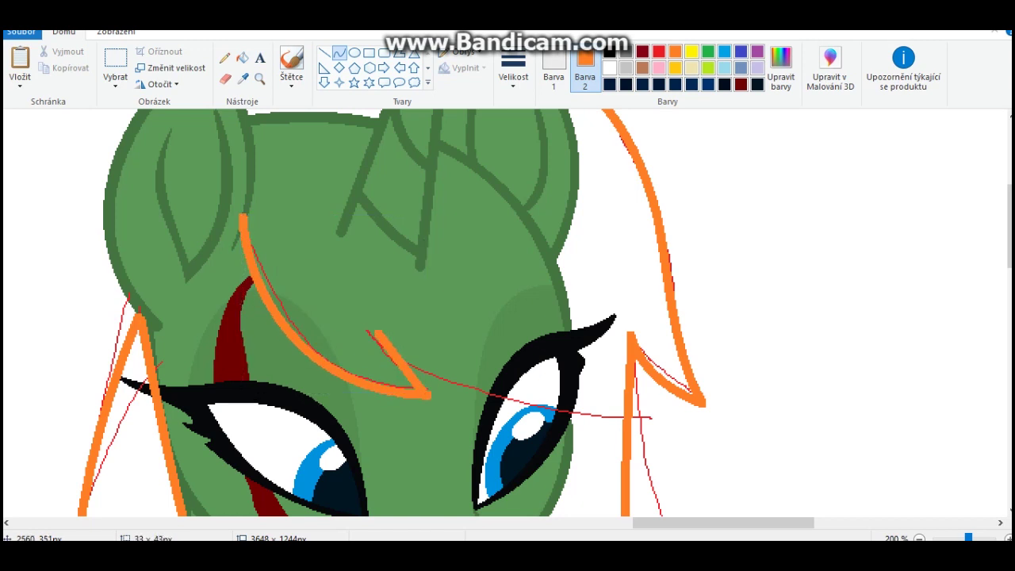
{"action": "mouse_move", "coordinate": [373, 333]}
{"action": "left_mouse_down"}
{"action": "mouse_move", "coordinate": [610, 419]}
{"action": "mouse_move", "coordinate": [593, 413]}
{"action": "left_mouse_up"}
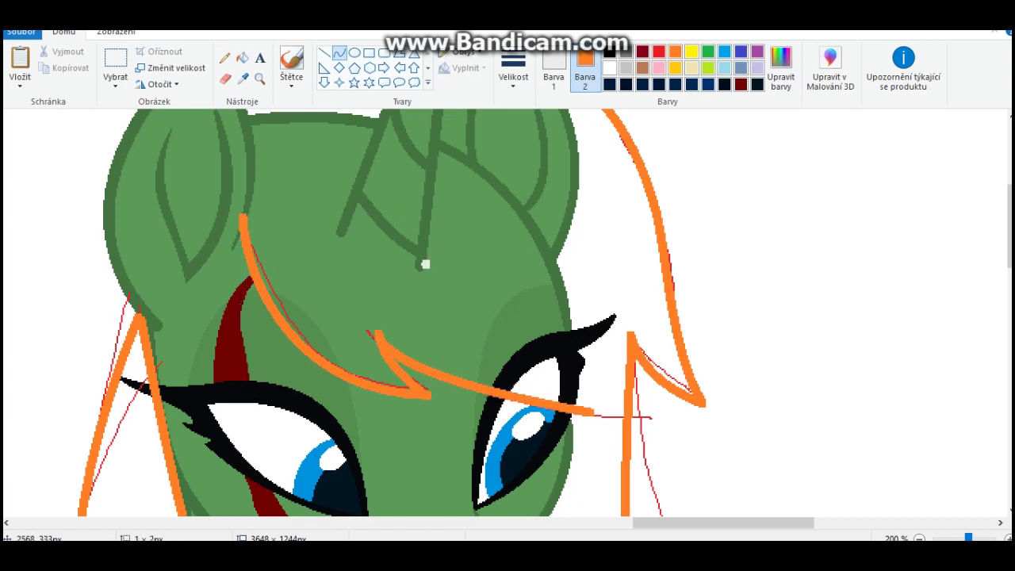
Redraw the left ear's edges in the picked dark green over the orange line ends of the fringe and side lock
{"action": "scroll", "coordinate": [424, 333], "scroll_direction": "up", "scroll_amount": 3}
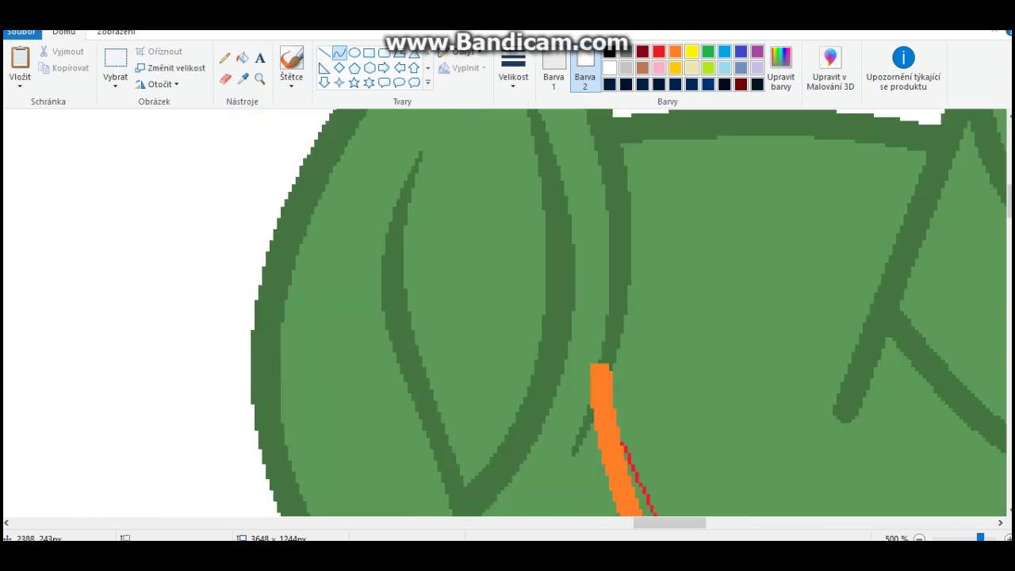
{"action": "left_click", "coordinate": [243, 78]}
{"action": "left_click", "coordinate": [615, 317]}
{"action": "mouse_move", "coordinate": [611, 333]}
{"action": "left_mouse_down"}
{"action": "mouse_move", "coordinate": [591, 425]}
{"action": "mouse_move", "coordinate": [575, 448]}
{"action": "left_mouse_up"}
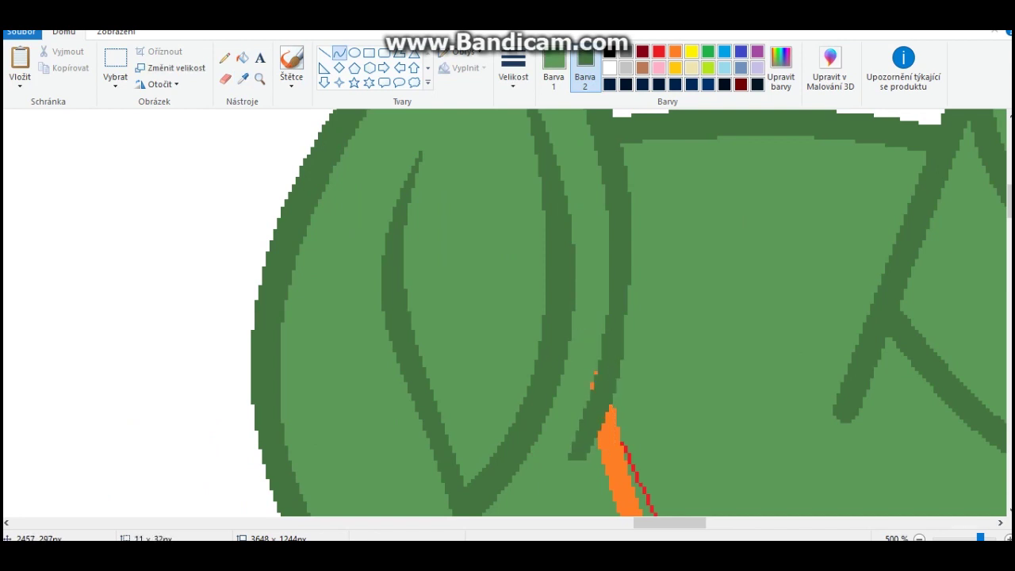
{"action": "scroll", "coordinate": [508, 317], "scroll_direction": "down", "scroll_amount": 5}
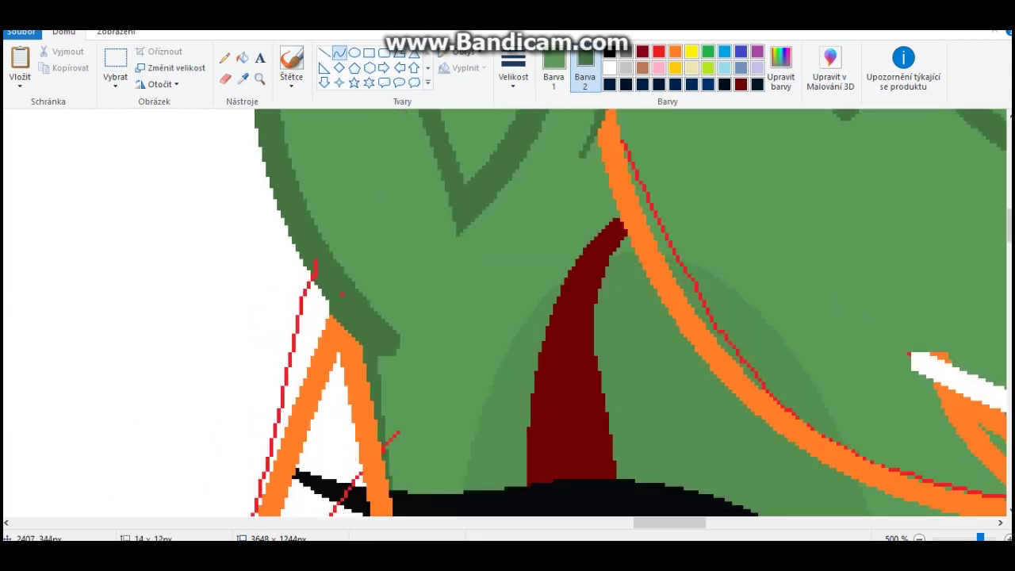
Sharpen the strand tips and notches of the orange side lock beside the neck with white curves
{"action": "scroll", "coordinate": [508, 317], "scroll_direction": "down", "scroll_amount": 15}
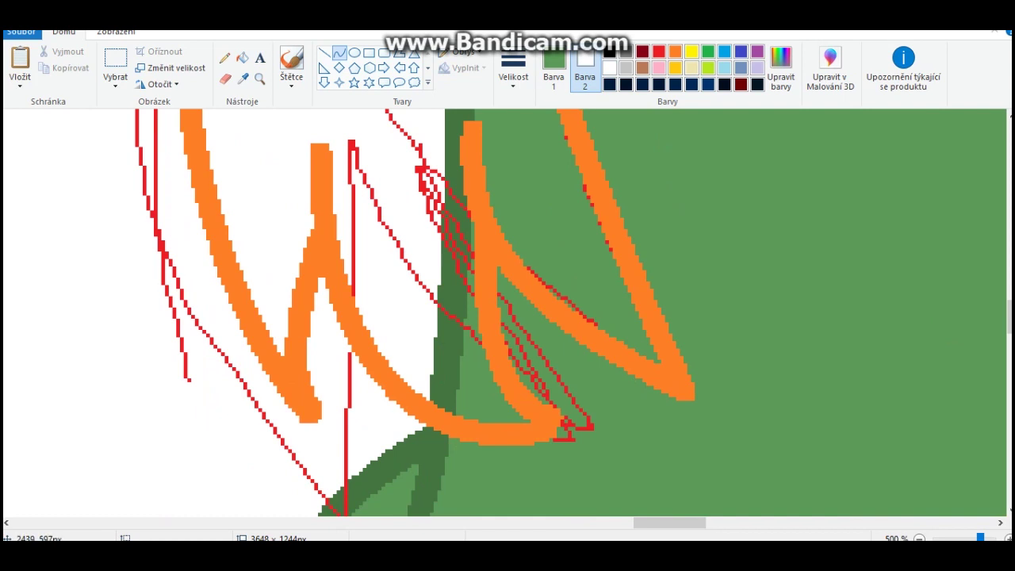
{"action": "left_click_drag", "start_coordinate": [484, 158], "coordinate": [462, 273]}
{"action": "left_click_drag", "start_coordinate": [337, 181], "coordinate": [309, 238]}
{"action": "scroll", "coordinate": [508, 318], "scroll_direction": "up", "scroll_amount": 5}
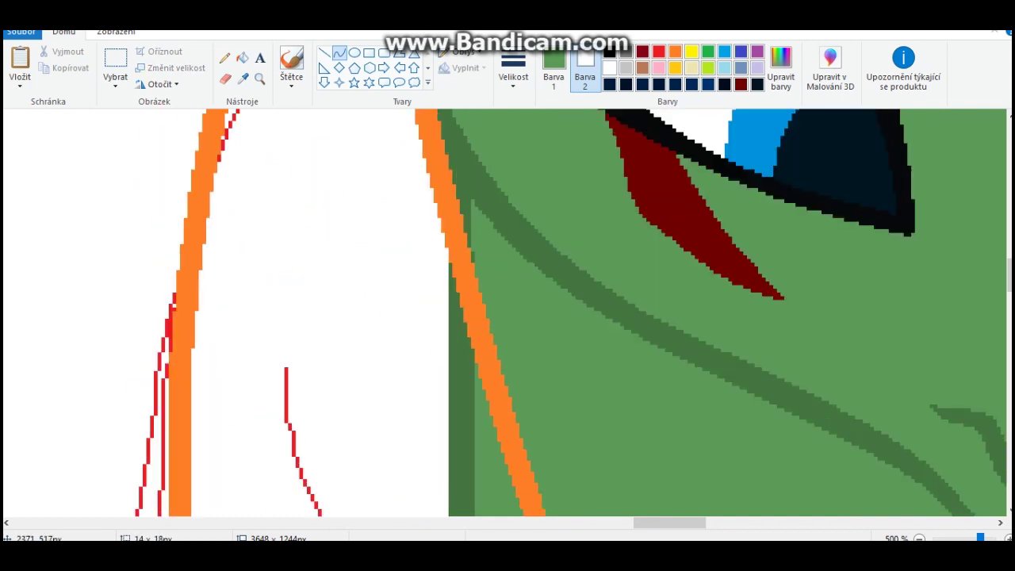
{"action": "scroll", "coordinate": [508, 317], "scroll_direction": "down", "scroll_amount": 7}
{"action": "left_click_drag", "start_coordinate": [524, 266], "coordinate": [579, 338]}
{"action": "mouse_move", "coordinate": [714, 317]}
{"action": "left_mouse_down"}
{"action": "mouse_move", "coordinate": [659, 168]}
{"action": "mouse_move", "coordinate": [594, 268]}
{"action": "left_mouse_up"}
Sharpen the fringe's corner tips with white curves and taper its orange end over the far eye
{"action": "scroll", "coordinate": [508, 317], "scroll_direction": "down", "scroll_amount": 2}
{"action": "mouse_move", "coordinate": [821, 313]}
{"action": "left_mouse_down"}
{"action": "mouse_move", "coordinate": [868, 353]}
{"action": "mouse_move", "coordinate": [777, 293]}
{"action": "left_mouse_up"}
{"action": "scroll", "coordinate": [508, 317], "scroll_direction": "right", "scroll_amount": 3}
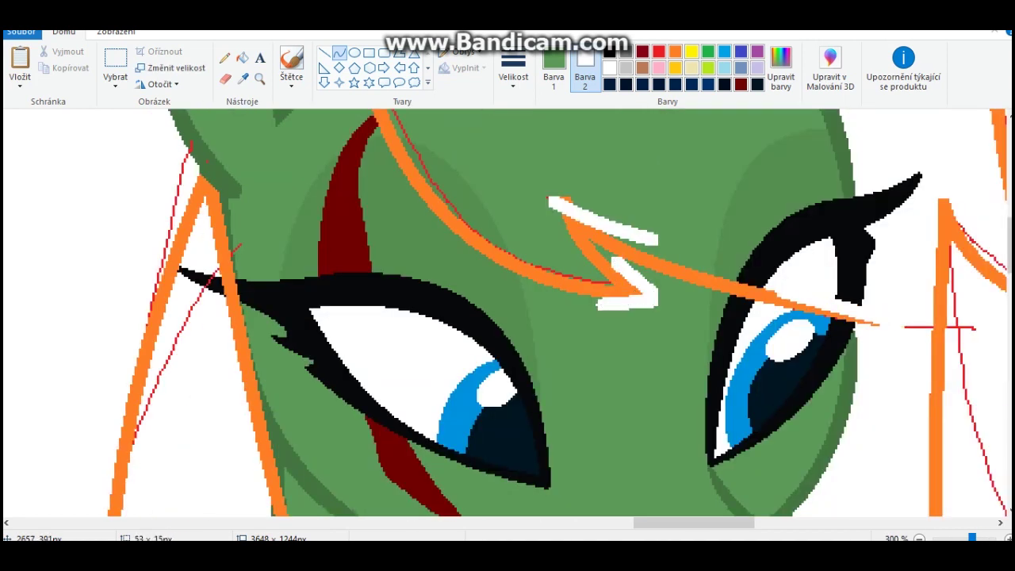
Sharpen the crest strand's corner tip and redraw the left ear's edge in its sampled dark green over the orange line end
{"action": "scroll", "coordinate": [960, 326], "scroll_direction": "down", "scroll_amount": 2}
{"action": "scroll", "coordinate": [634, 256], "scroll_direction": "up", "scroll_amount": 1}
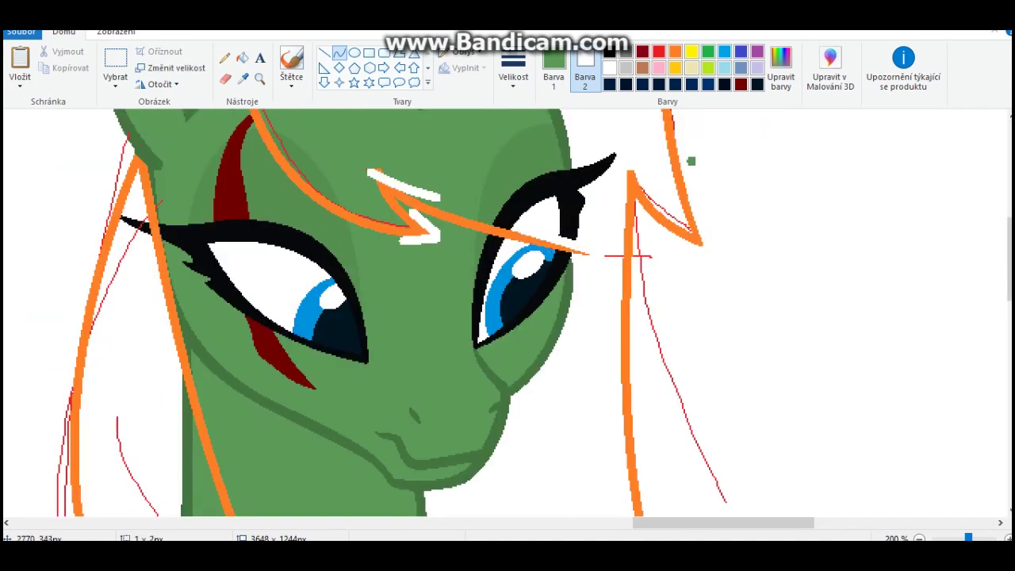
{"action": "scroll", "coordinate": [627, 256], "scroll_direction": "up", "scroll_amount": 3}
{"action": "scroll", "coordinate": [674, 238], "scroll_direction": "up", "scroll_amount": 2}
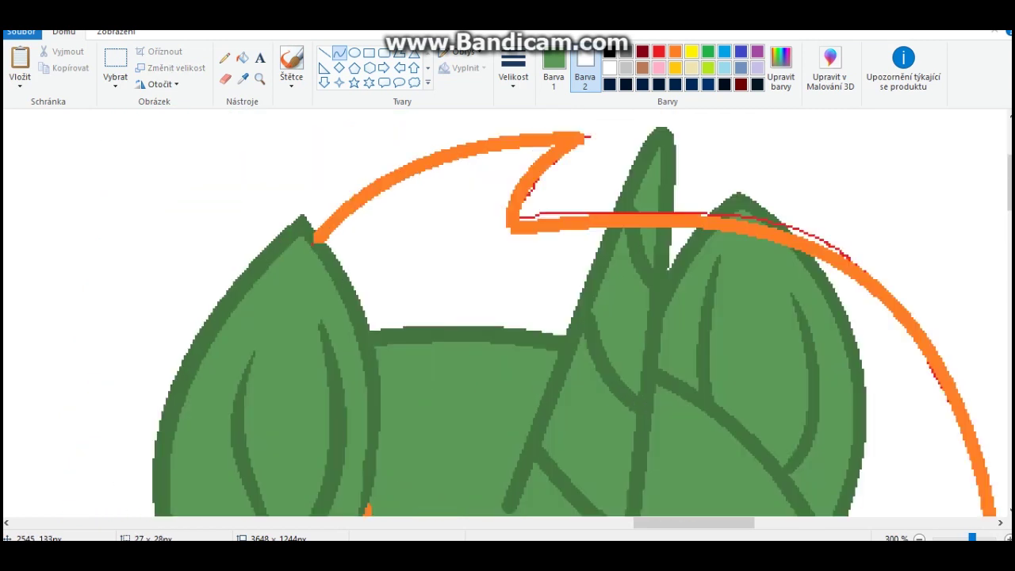
{"action": "left_click", "coordinate": [242, 79]}
{"action": "left_click", "coordinate": [415, 295]}
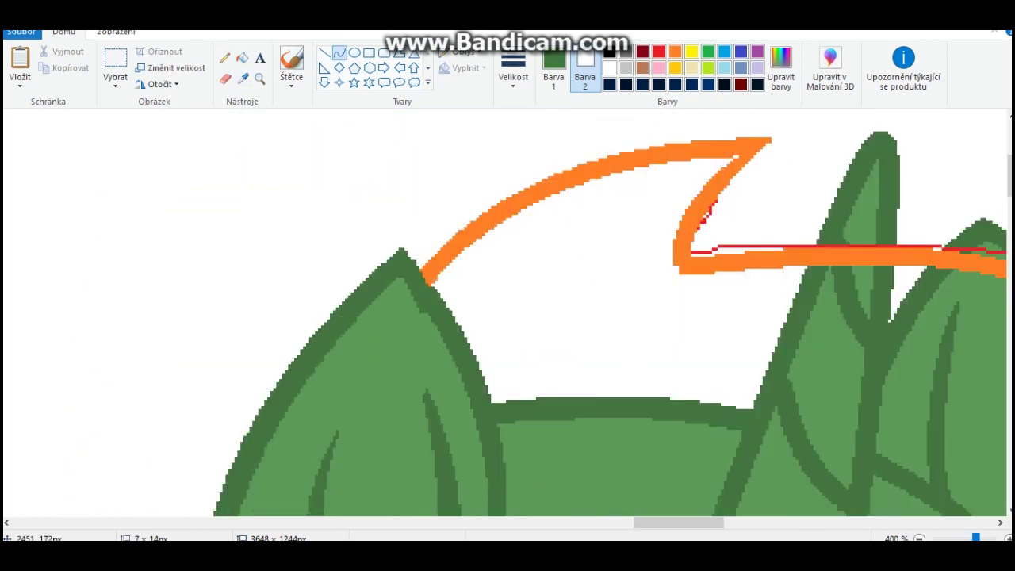
Redraw the lower corner of the green pony's body outline in dark green where the orange mane line overlaps it
{"action": "scroll", "coordinate": [416, 295], "scroll_direction": "down", "scroll_amount": 2}
{"action": "scroll", "coordinate": [508, 318], "scroll_direction": "down", "scroll_amount": 8}
{"action": "scroll", "coordinate": [508, 318], "scroll_direction": "up", "scroll_amount": 1}
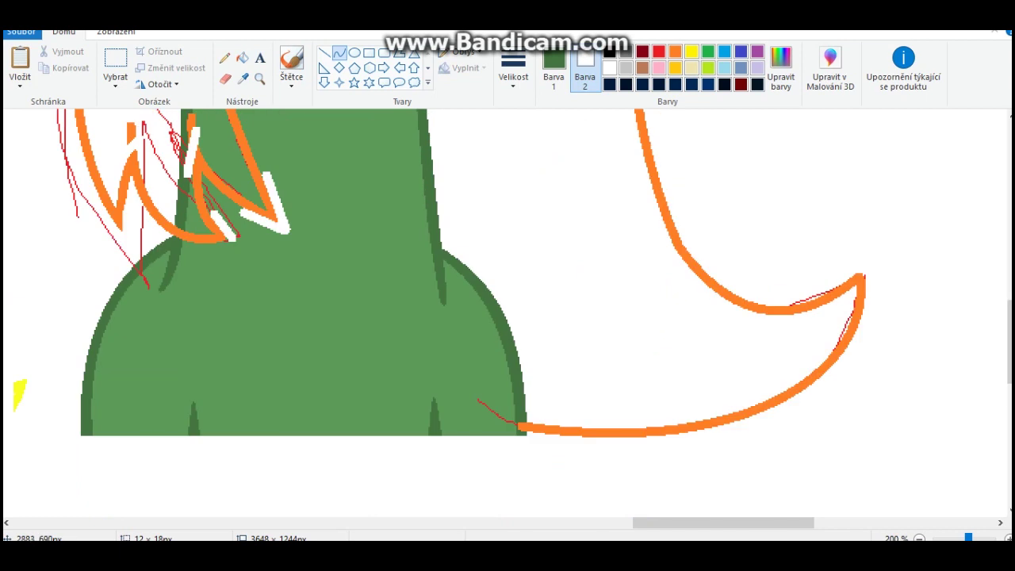
{"action": "scroll", "coordinate": [508, 278], "scroll_direction": "up", "scroll_amount": 2}
{"action": "scroll", "coordinate": [508, 277], "scroll_direction": "down", "scroll_amount": 1}
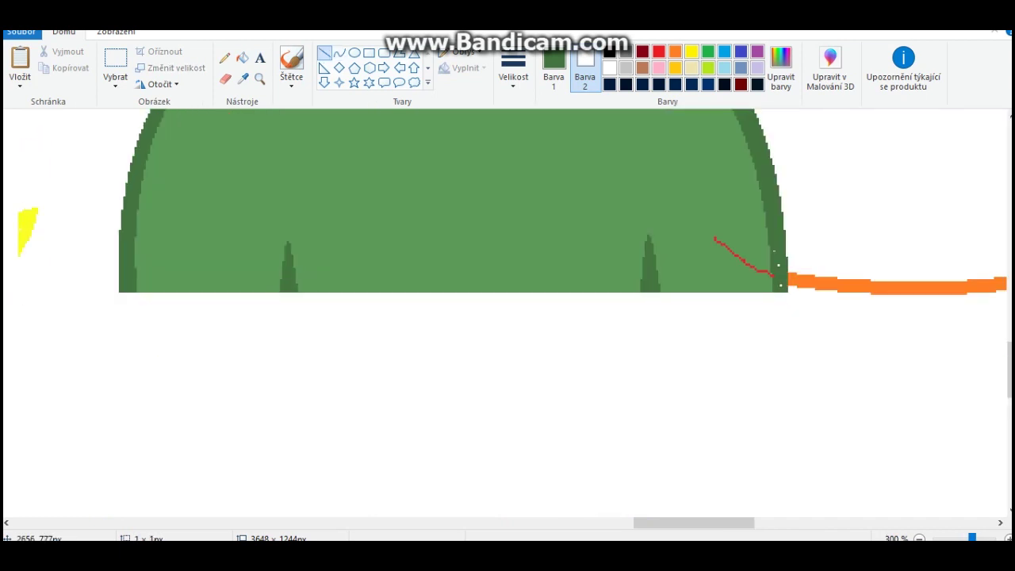
Fill the mane bright green with a dark green outline and add curved stripes filled with blue
{"action": "scroll", "coordinate": [508, 317], "scroll_direction": "up", "scroll_amount": 12}
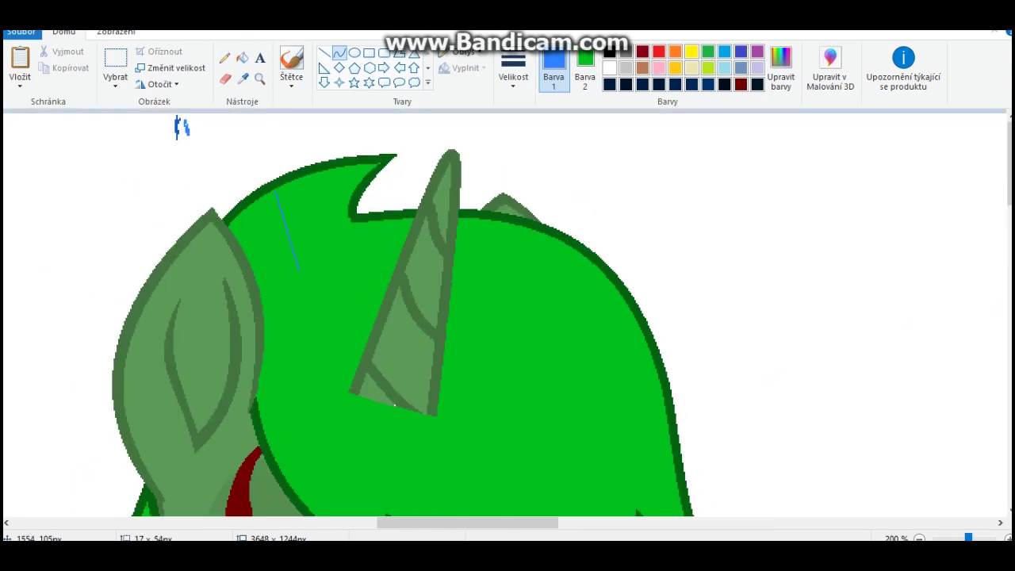
{"action": "scroll", "coordinate": [508, 317], "scroll_direction": "down", "scroll_amount": 3}
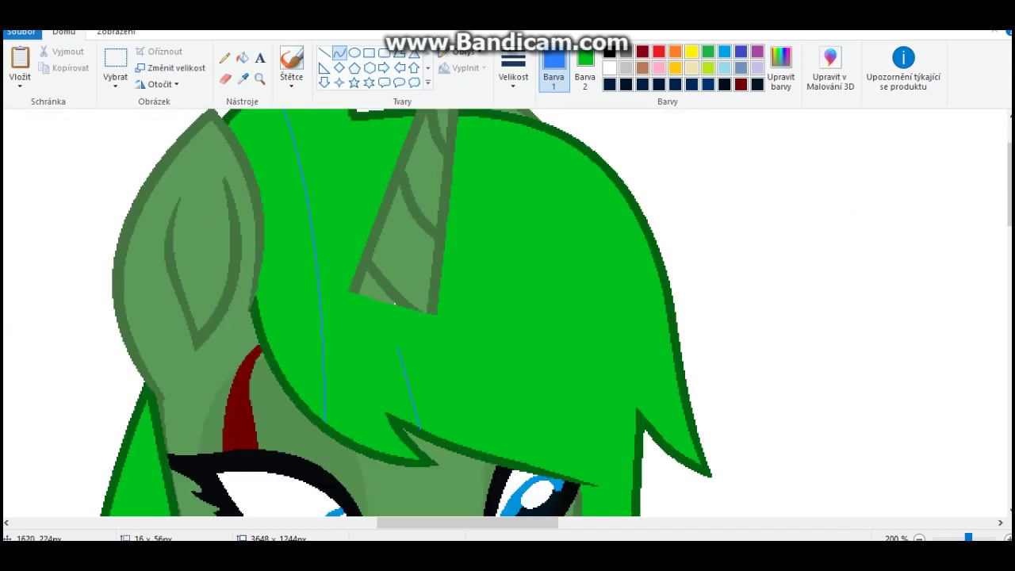
{"action": "scroll", "coordinate": [182, 127], "scroll_direction": "up", "scroll_amount": 3}
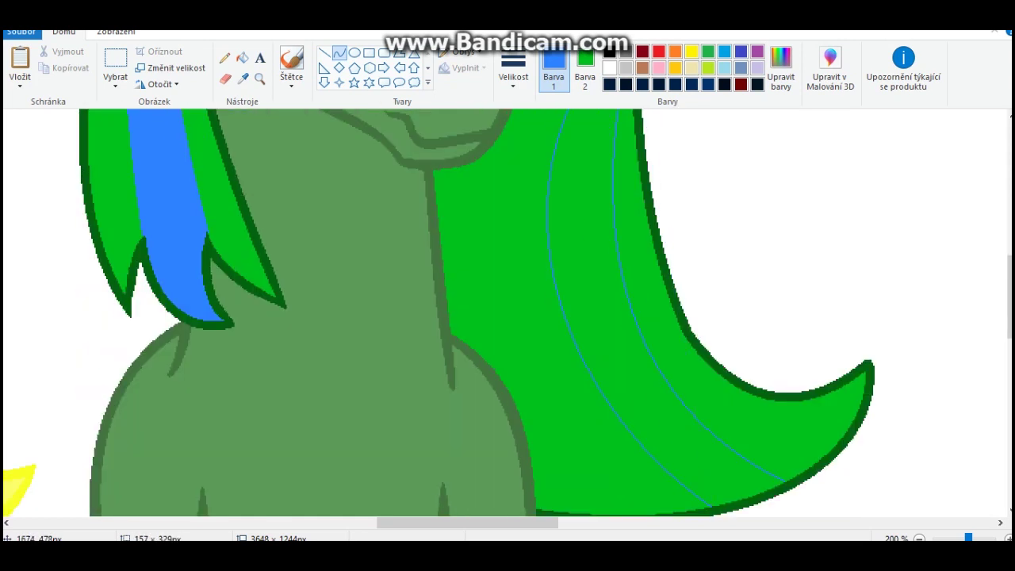
{"action": "left_click", "coordinate": [241, 57]}
{"action": "left_click", "coordinate": [242, 57]}
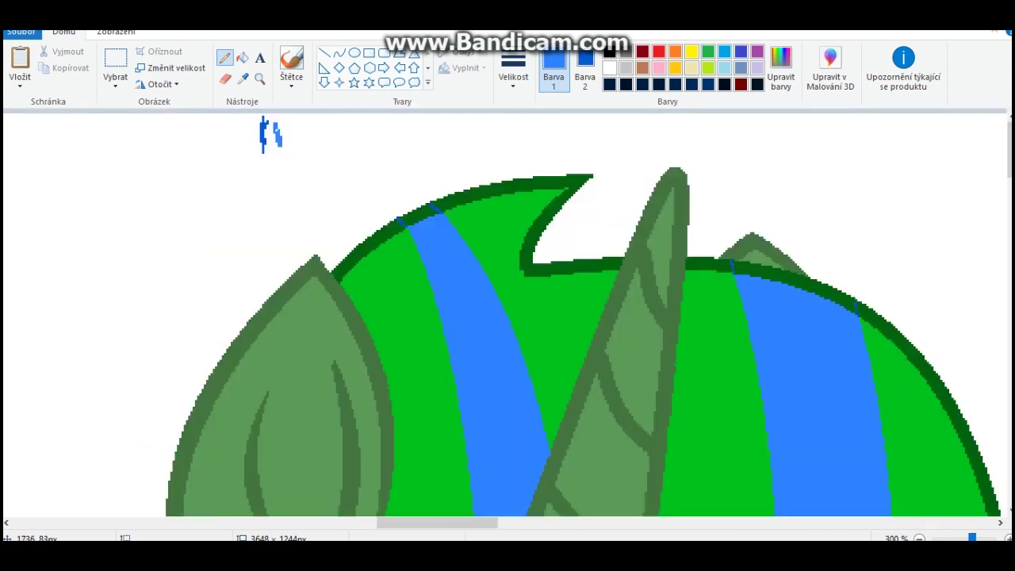
Extend the stripe borders in dark blue across the dark green outline along the mane's lower edge
{"action": "scroll", "coordinate": [912, 307], "scroll_direction": "down", "scroll_amount": 10}
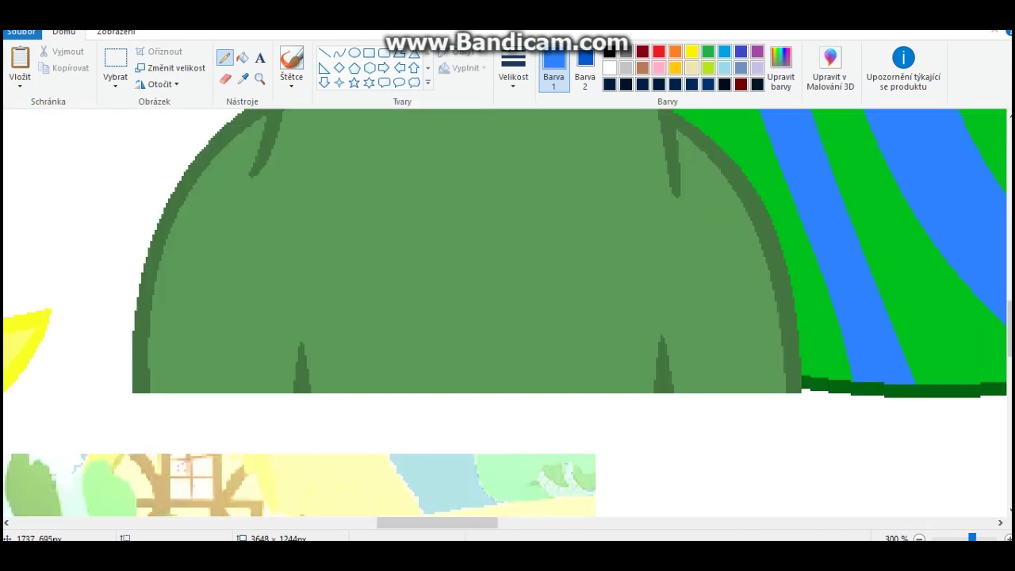
{"action": "scroll", "coordinate": [917, 394], "scroll_direction": "down", "scroll_amount": 1, "text": "ctrl"}
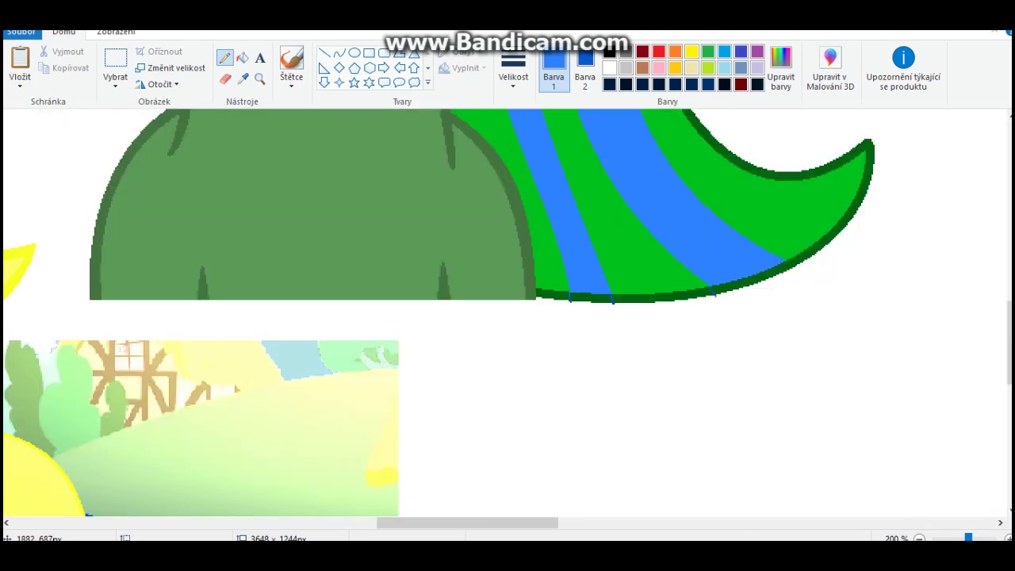
{"action": "left_click", "coordinate": [241, 57]}
{"action": "left_click", "coordinate": [698, 292]}
{"action": "scroll", "coordinate": [508, 314], "scroll_direction": "up", "scroll_amount": 5}
{"action": "scroll", "coordinate": [390, 362], "scroll_direction": "up", "scroll_amount": 5}
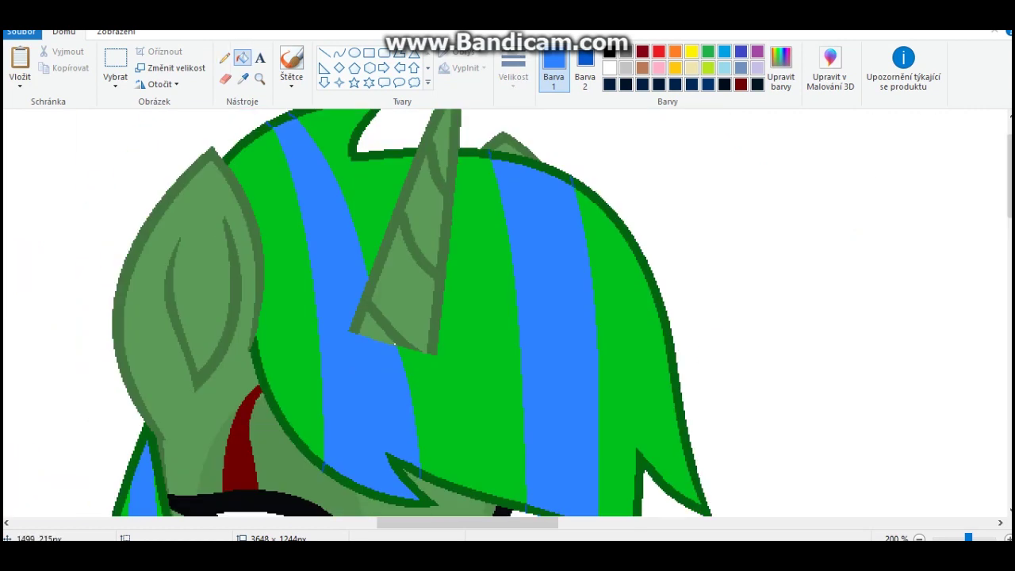
Mark the blue stripe's borders across the side lock's outline with dark blue pencil lines at its peak and strand notches
{"action": "scroll", "coordinate": [394, 342], "scroll_direction": "down", "scroll_amount": 5}
{"action": "scroll", "coordinate": [394, 343], "scroll_direction": "up", "scroll_amount": 3, "text": "ctrl"}
{"action": "left_click", "coordinate": [225, 57]}
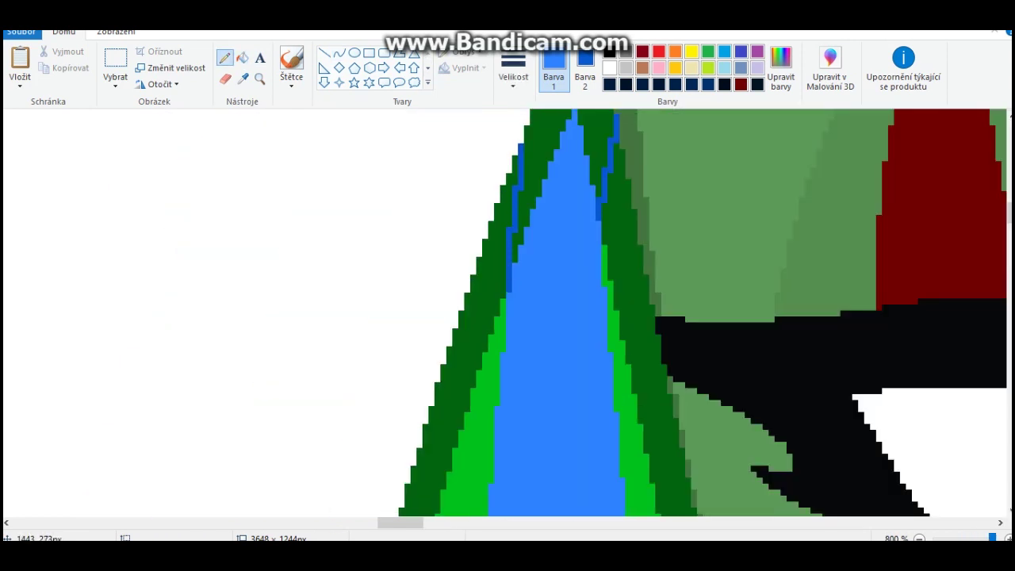
{"action": "scroll", "coordinate": [508, 313], "scroll_direction": "down", "scroll_amount": 10}
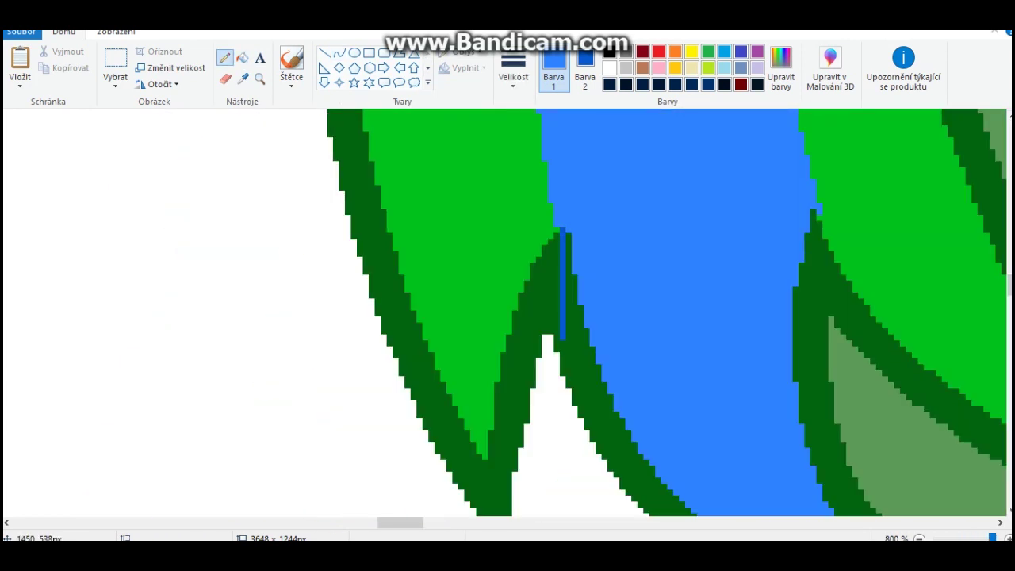
{"action": "scroll", "coordinate": [507, 313], "scroll_direction": "down", "scroll_amount": 5, "text": "ctrl"}
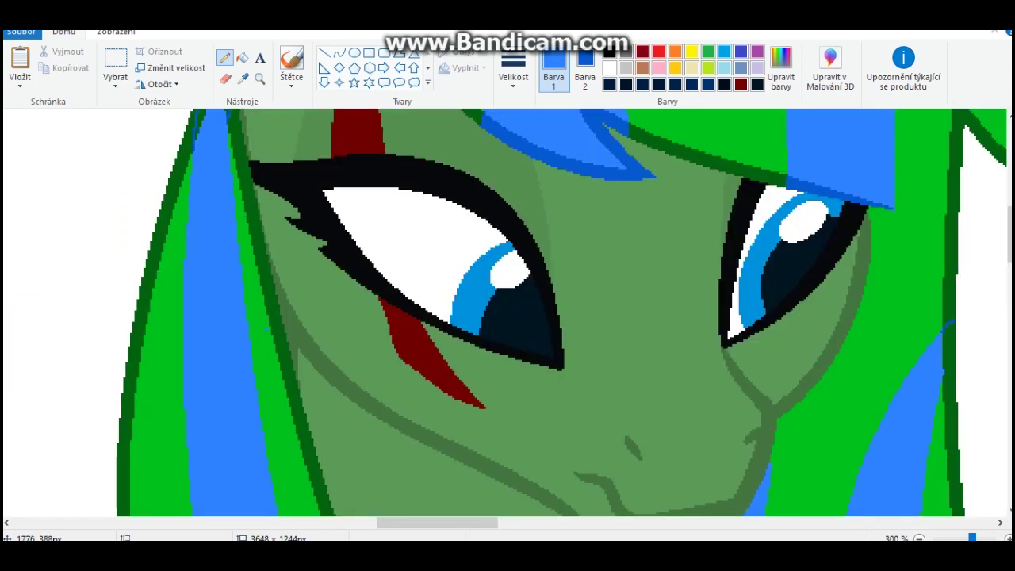
Fill the outline sections that border the blue mane stripes with dark blue
{"action": "scroll", "coordinate": [507, 313], "scroll_direction": "down", "scroll_amount": 10}
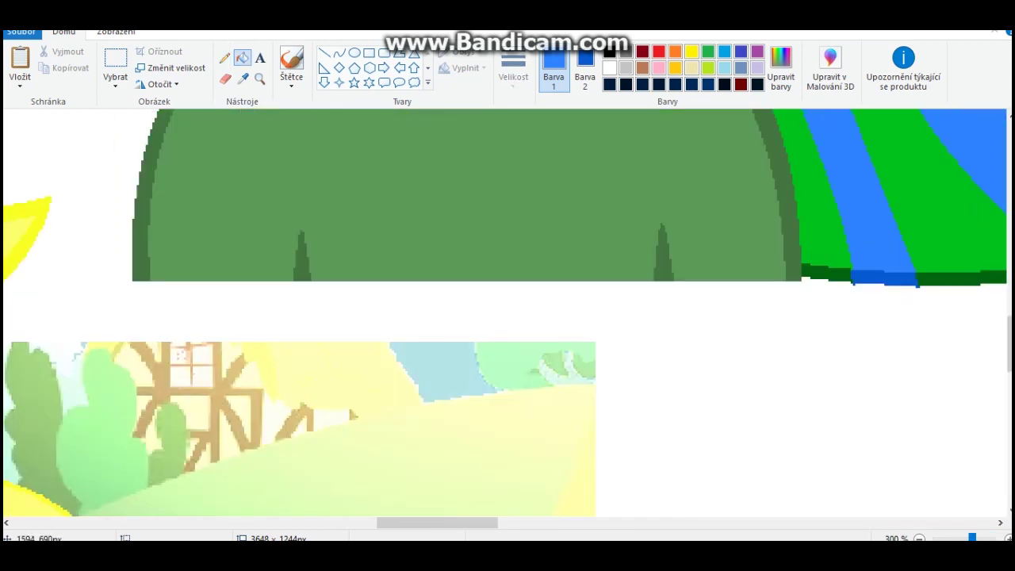
{"action": "scroll", "coordinate": [508, 313], "scroll_direction": "up", "scroll_amount": 10}
{"action": "scroll", "coordinate": [508, 313], "scroll_direction": "down", "scroll_amount": 2, "text": "ctrl"}
{"action": "scroll", "coordinate": [508, 314], "scroll_direction": "up", "scroll_amount": 4, "text": "ctrl"}
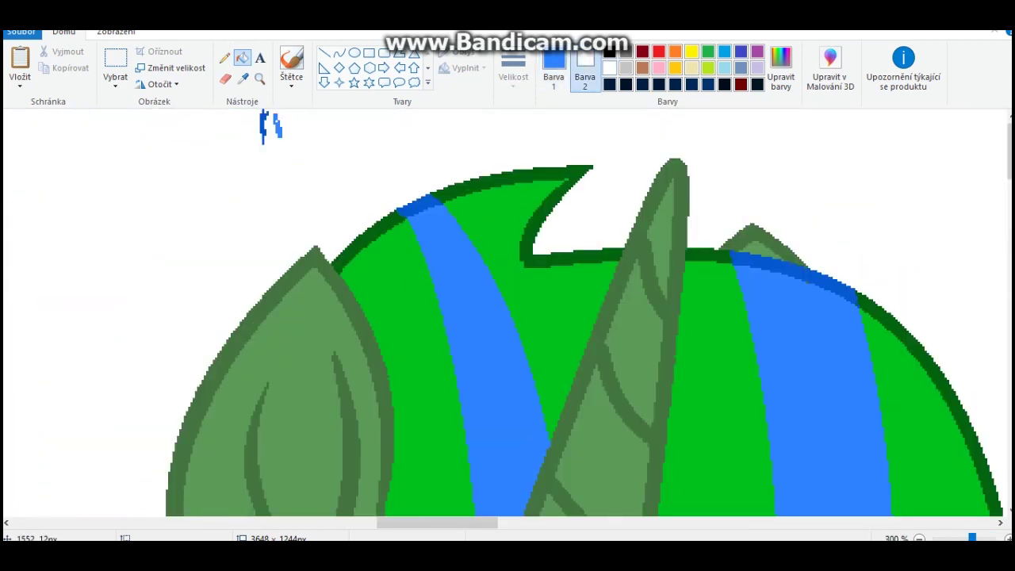
{"action": "scroll", "coordinate": [507, 313], "scroll_direction": "up", "scroll_amount": 3}
{"action": "scroll", "coordinate": [507, 313], "scroll_direction": "down", "scroll_amount": 3}
{"action": "scroll", "coordinate": [508, 313], "scroll_direction": "down", "scroll_amount": 3, "text": "ctrl"}
{"action": "scroll", "coordinate": [508, 313], "scroll_direction": "down", "scroll_amount": 2, "text": "ctrl"}
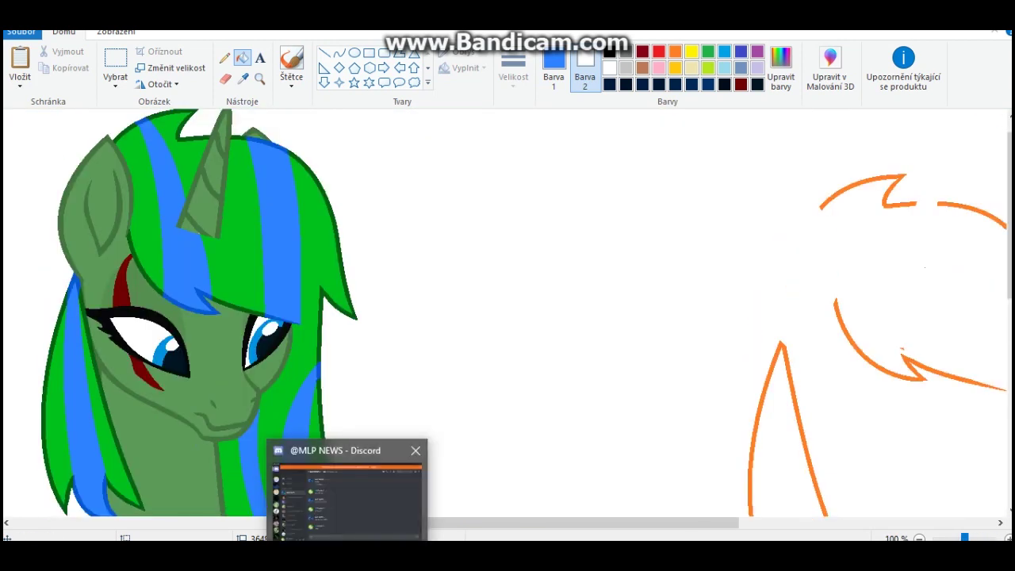
Draw a translucent highlighter stroke over the green pony's scarred eye, sample its tones, and recolour the iris pale blue and the pupil grey
{"action": "scroll", "coordinate": [508, 313], "scroll_direction": "left", "scroll_amount": 5}
{"action": "scroll", "coordinate": [508, 313], "scroll_direction": "right", "scroll_amount": 5}
{"action": "scroll", "coordinate": [508, 313], "scroll_direction": "up", "scroll_amount": 3, "text": "ctrl"}
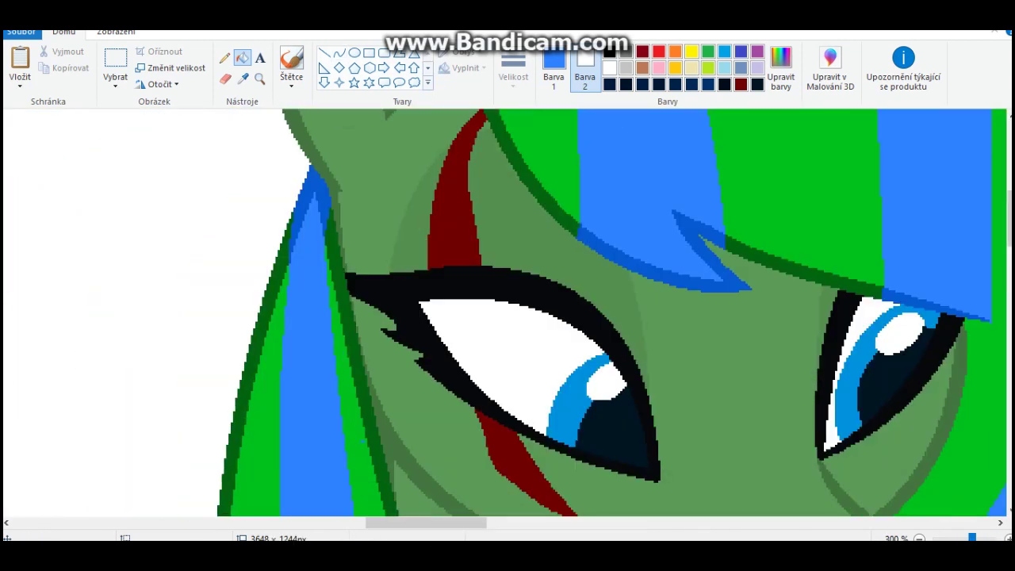
{"action": "left_click", "coordinate": [463, 51]}
{"action": "left_click", "coordinate": [476, 175]}
{"action": "left_click_drag", "start_coordinate": [565, 390], "coordinate": [621, 438]}
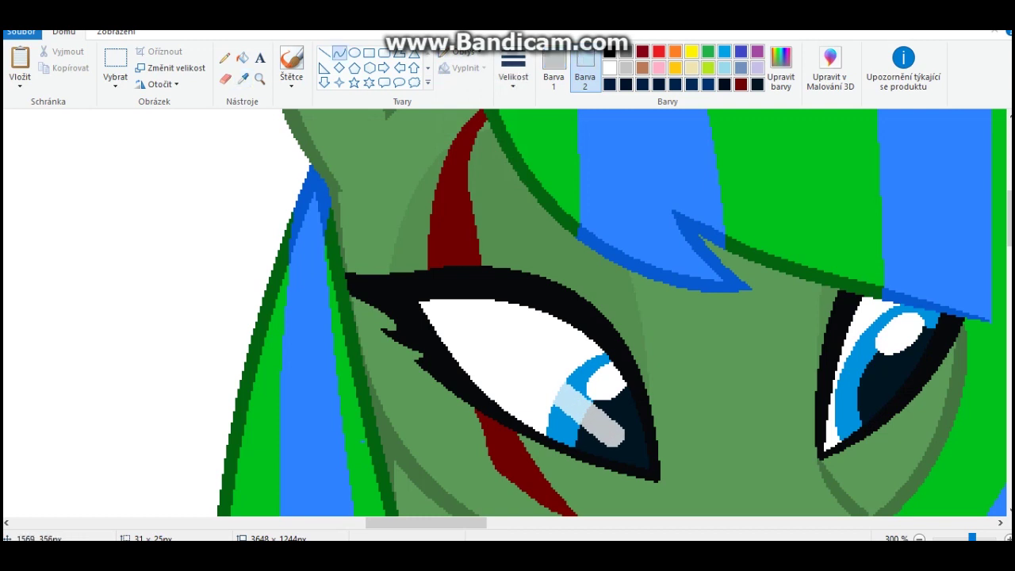
{"action": "left_click", "coordinate": [553, 75]}
{"action": "left_click", "coordinate": [242, 57]}
{"action": "left_click", "coordinate": [587, 401]}
{"action": "scroll", "coordinate": [507, 314], "scroll_direction": "down", "scroll_amount": 3, "text": "ctrl"}
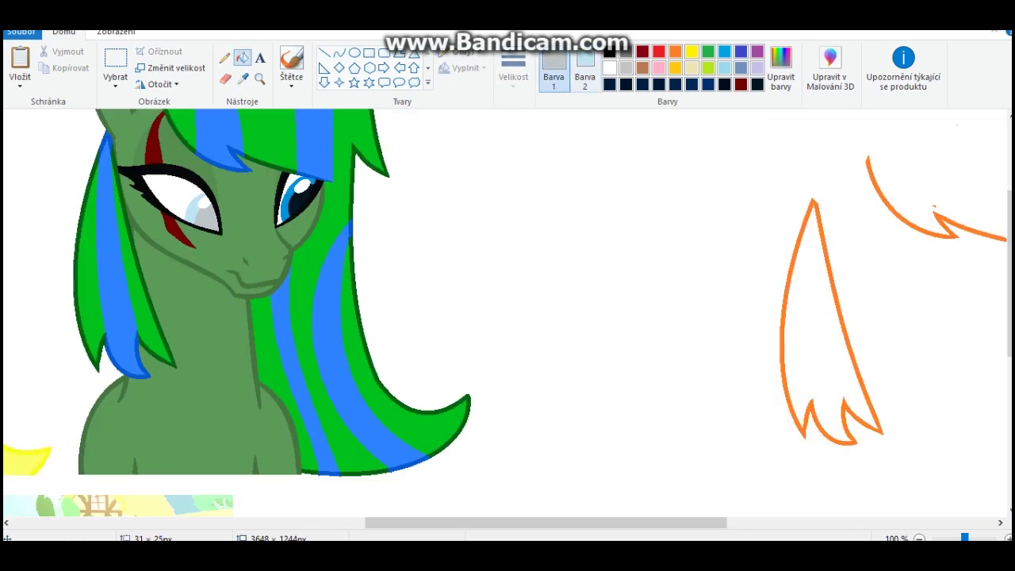
Add small white ellipse highlights with a solid outline to both of the green pony's pupils
{"action": "left_click", "coordinate": [585, 76]}
{"action": "scroll", "coordinate": [507, 313], "scroll_direction": "up", "scroll_amount": 3, "text": "ctrl"}
{"action": "left_click", "coordinate": [242, 77]}
{"action": "scroll", "coordinate": [508, 313], "scroll_direction": "right", "scroll_amount": 2}
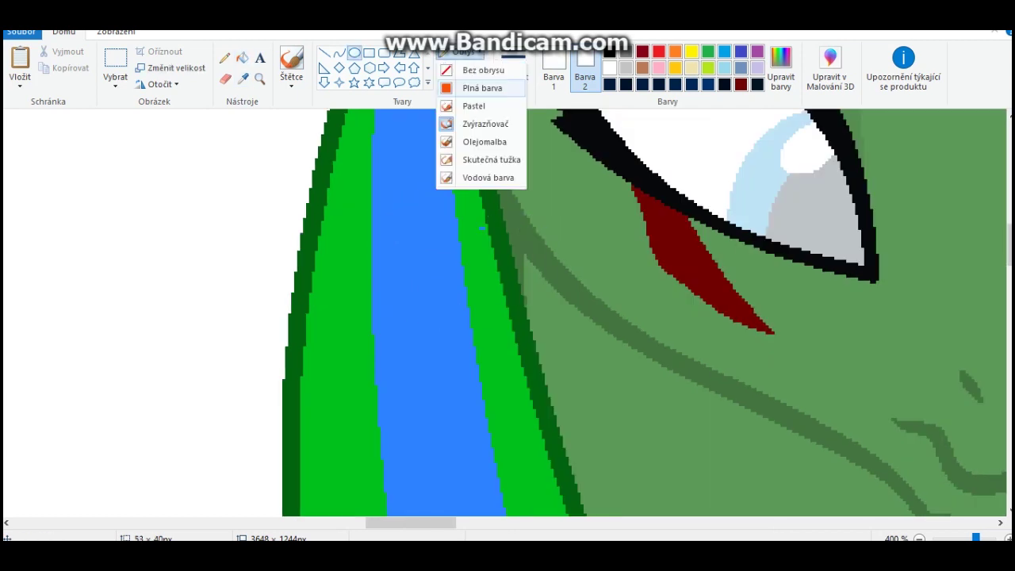
{"action": "scroll", "coordinate": [797, 217], "scroll_direction": "down", "scroll_amount": 2, "text": "ctrl"}
{"action": "scroll", "coordinate": [885, 344], "scroll_direction": "up", "scroll_amount": 1, "text": "ctrl"}
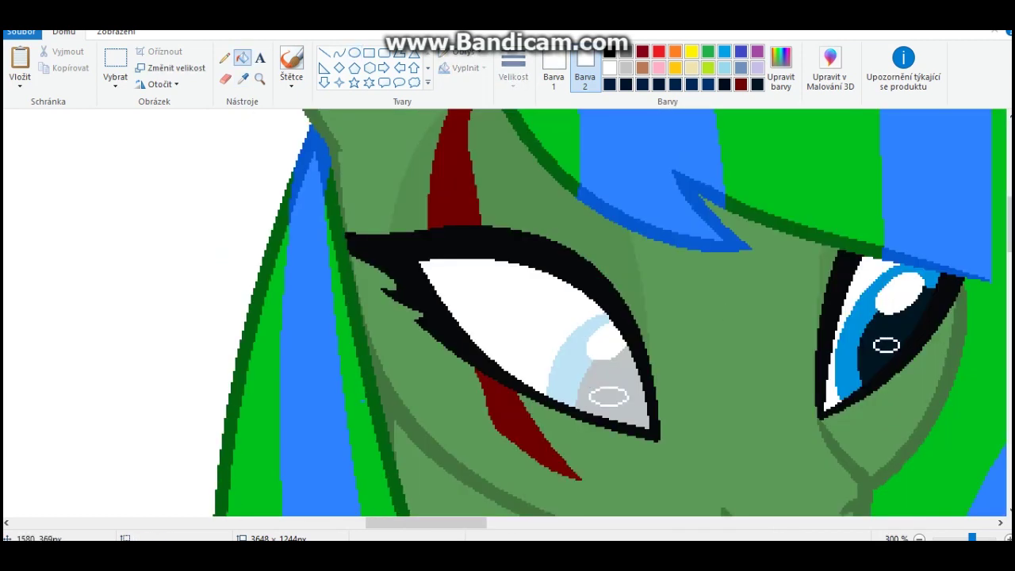
{"action": "scroll", "coordinate": [886, 343], "scroll_direction": "down", "scroll_amount": 3, "text": "ctrl"}
Fill the teeth in the white pony's open mouth with white
{"action": "scroll", "coordinate": [508, 317], "scroll_direction": "down", "scroll_amount": 5}
{"action": "scroll", "coordinate": [508, 317], "scroll_direction": "up", "scroll_amount": 5}
{"action": "scroll", "coordinate": [103, 301], "scroll_direction": "up", "scroll_amount": 4, "text": "ctrl"}
{"action": "left_click", "coordinate": [340, 53]}
{"action": "scroll", "coordinate": [507, 313], "scroll_direction": "down", "scroll_amount": 1, "text": "ctrl"}
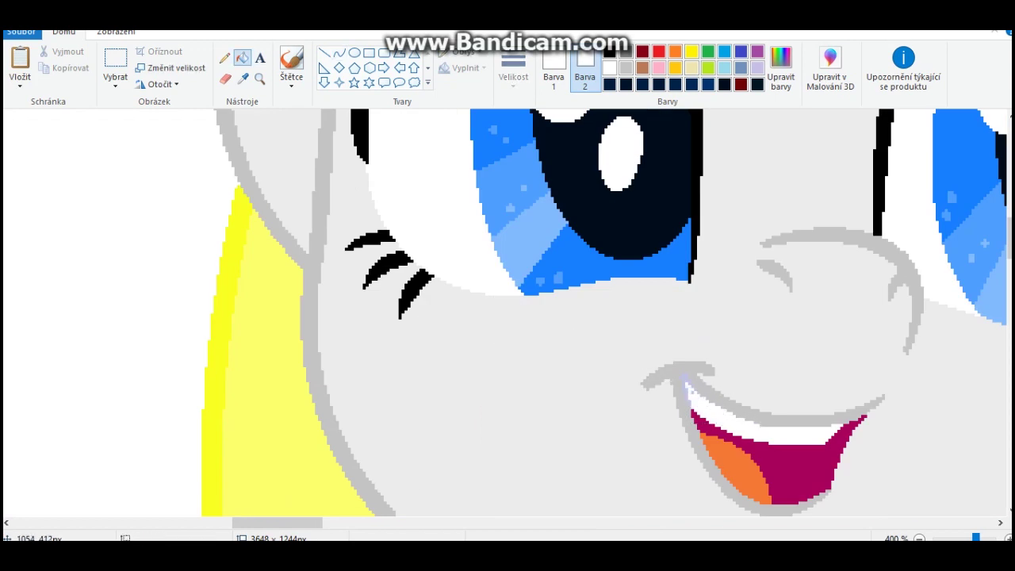
Delete the reference pictures around the ponies and the leftover orange mane outline
{"action": "scroll", "coordinate": [508, 317], "scroll_direction": "down", "scroll_amount": 5, "text": "ctrl"}
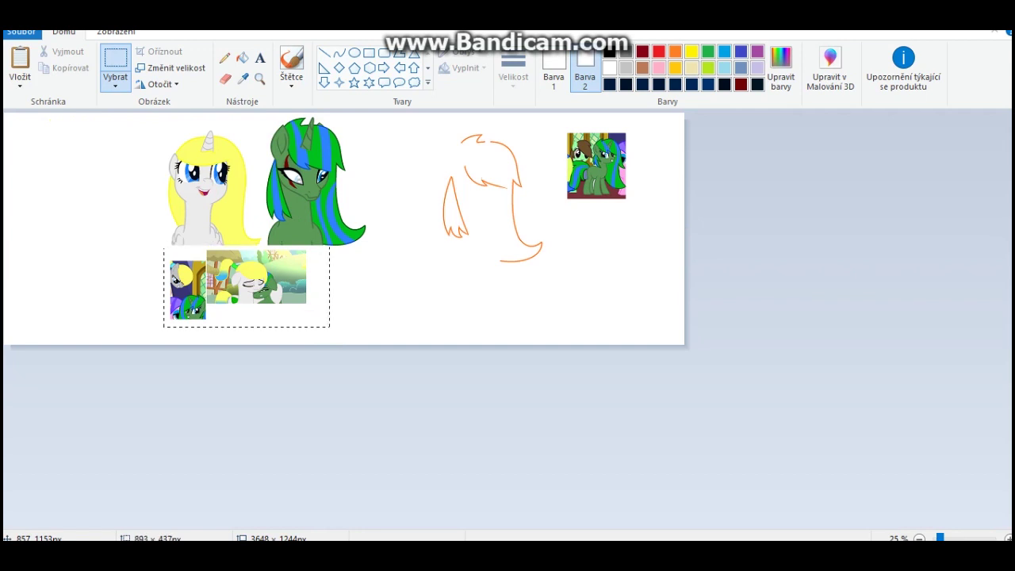
{"action": "key", "text": "Delete"}
{"action": "left_click_drag", "start_coordinate": [414, 268], "coordinate": [427, 294]}
{"action": "key", "text": "Delete"}
Switch to the browser, search for "twilight sparkle castle" and open a picture of the castle interior
{"action": "key", "text": "alt+Tab"}
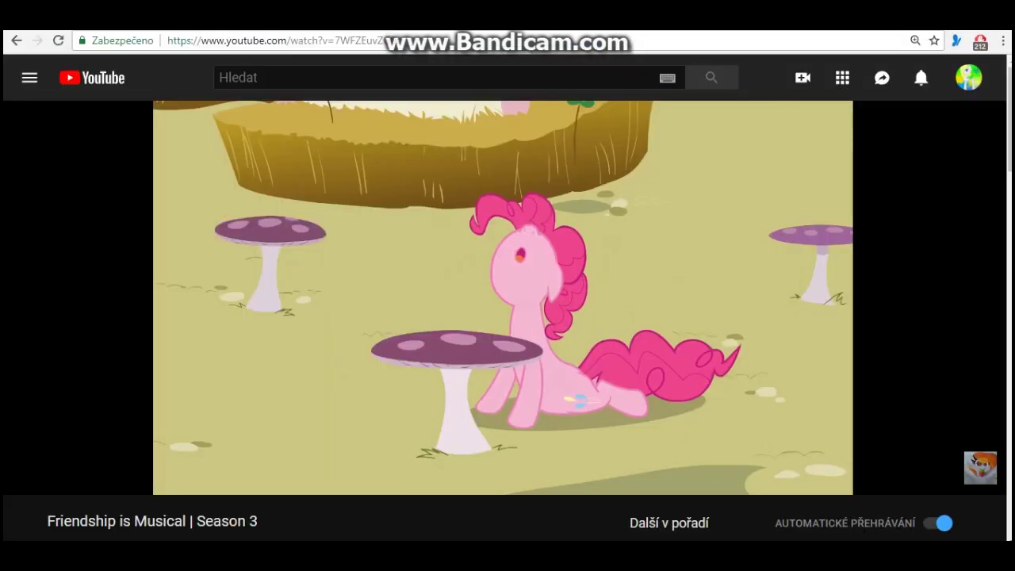
{"action": "key", "text": "alt+Tab"}
{"action": "key", "text": "Return"}
{"action": "type", "text": "twilight sparkle castle"}
{"action": "key", "text": "Return"}
{"action": "left_click", "coordinate": [204, 525]}
Copy the castle interior picture into the Paint drawing, undo the first paste and paste it again
{"action": "right_click", "coordinate": [327, 317]}
{"action": "left_click", "coordinate": [390, 214]}
{"action": "left_click", "coordinate": [118, 487]}
{"action": "key", "text": "ctrl+v"}
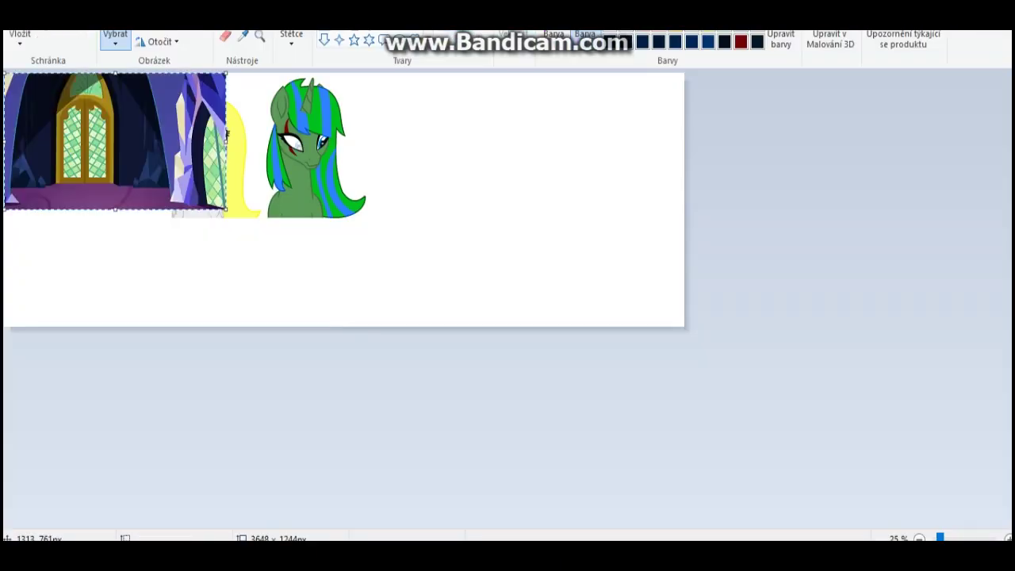
{"action": "key", "text": "ctrl+z"}
{"action": "key", "text": "ctrl+v"}
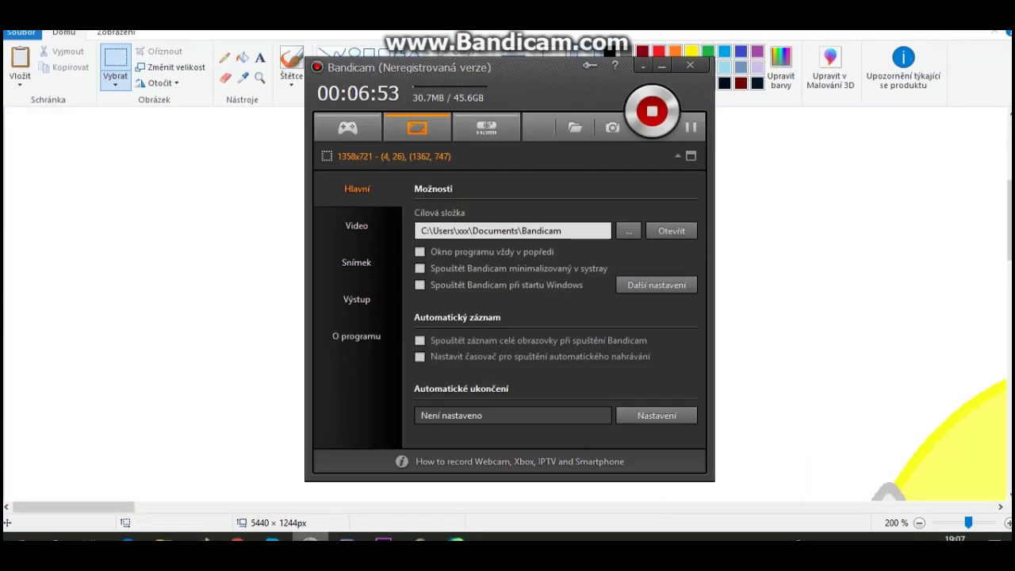
Paint the white pony's teeth solid white where the castle background shows through
{"action": "scroll", "coordinate": [508, 317], "scroll_direction": "right", "scroll_amount": 10}
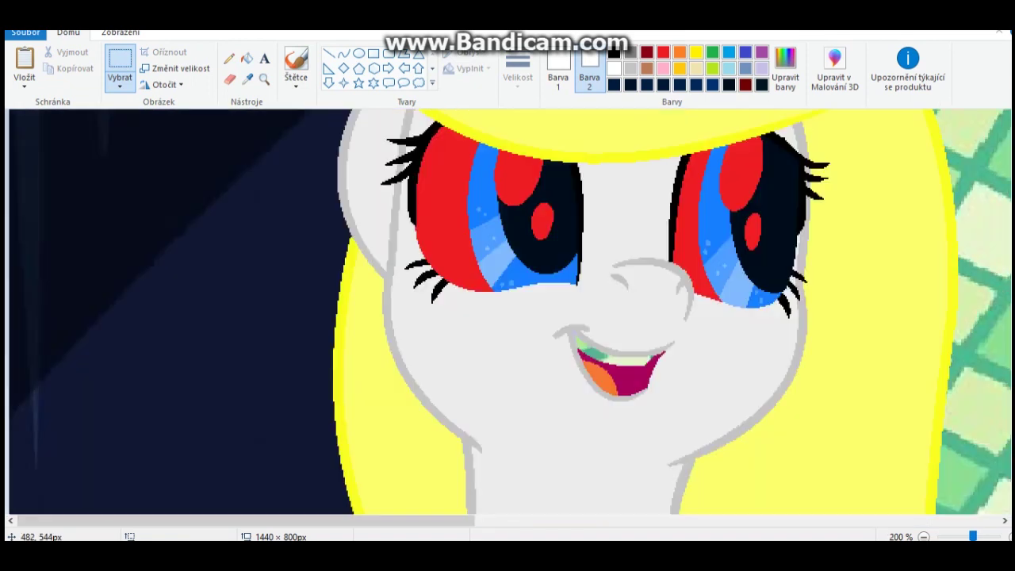
{"action": "scroll", "coordinate": [508, 318], "scroll_direction": "down", "scroll_amount": 8}
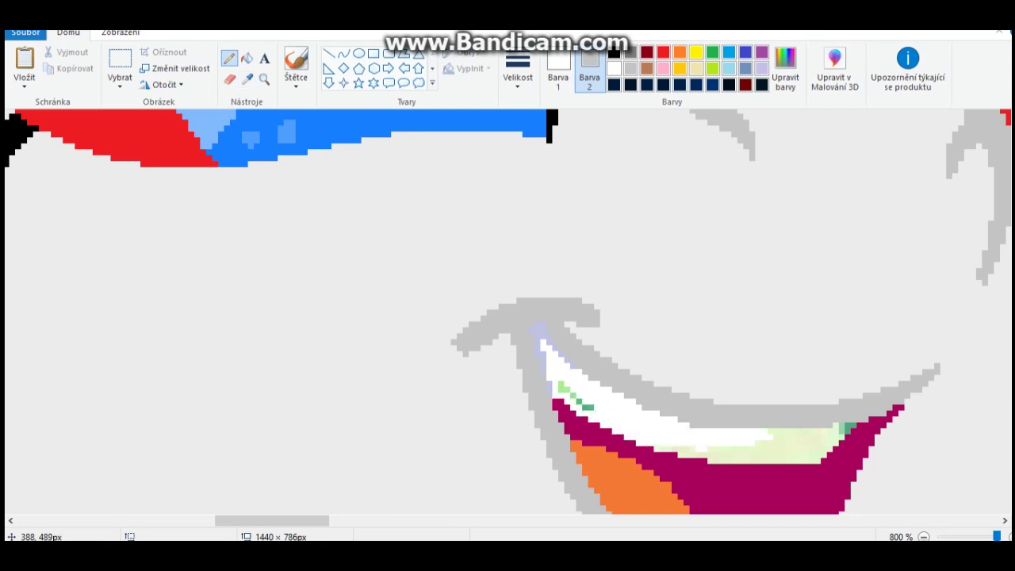
{"action": "left_click_drag", "start_coordinate": [560, 386], "coordinate": [616, 418]}
{"action": "scroll", "coordinate": [615, 418], "scroll_direction": "down", "scroll_amount": 4}
{"action": "scroll", "coordinate": [616, 418], "scroll_direction": "up", "scroll_amount": 2}
{"action": "left_click_drag", "start_coordinate": [848, 230], "coordinate": [771, 235]}
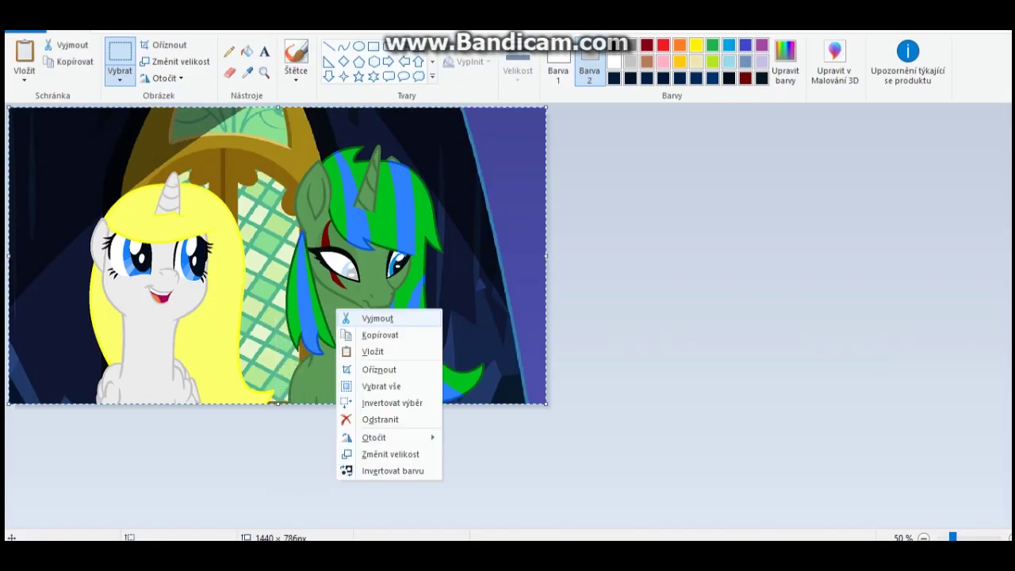
Switch to PaintTool SAI and paint blue over the white pony's eyes and the green pony's far eye on Layer2
{"action": "left_click", "coordinate": [242, 488]}
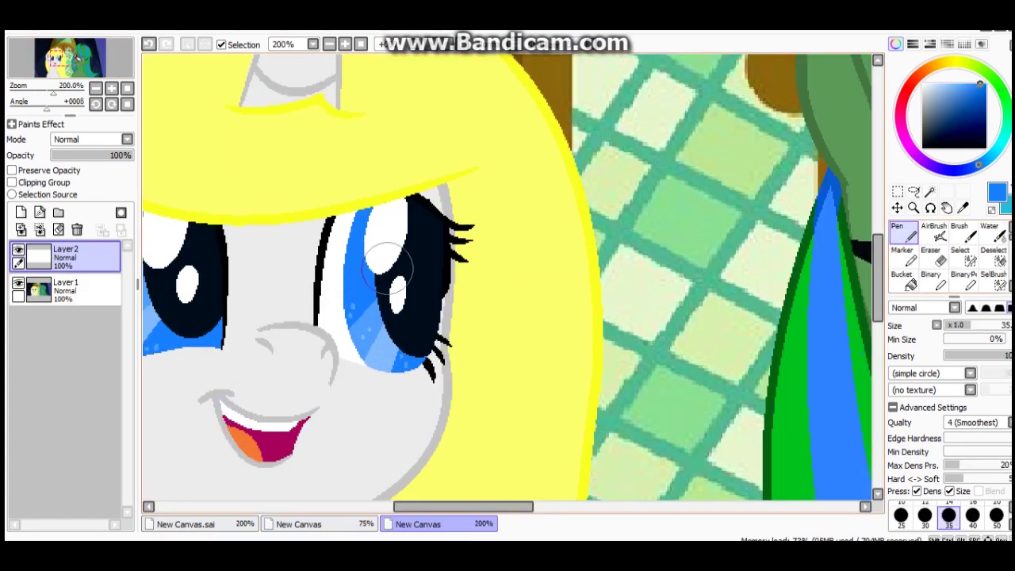
{"action": "left_click_drag", "start_coordinate": [379, 212], "coordinate": [429, 333]}
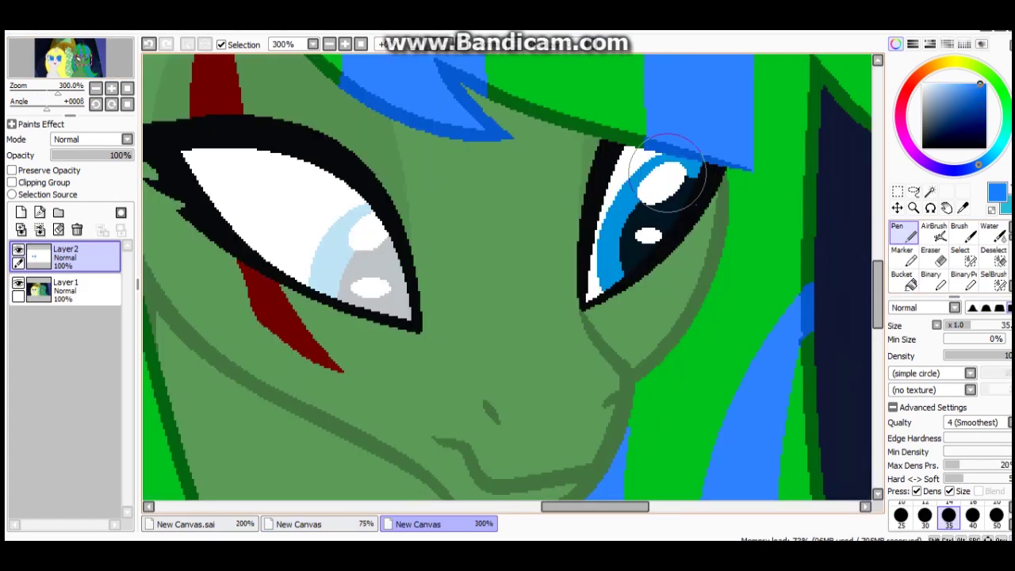
{"action": "left_click_drag", "start_coordinate": [669, 175], "coordinate": [606, 282]}
Sample the pale blue of the green pony's scarred eye and paint it over that eye's iris and pupil
{"action": "left_click", "coordinate": [335, 243], "text": "alt"}
{"action": "mouse_move", "coordinate": [336, 243]}
{"action": "left_mouse_down"}
{"action": "mouse_move", "coordinate": [381, 283]}
{"action": "mouse_move", "coordinate": [389, 265]}
{"action": "left_mouse_up"}
{"action": "left_click_drag", "start_coordinate": [389, 266], "coordinate": [321, 279]}
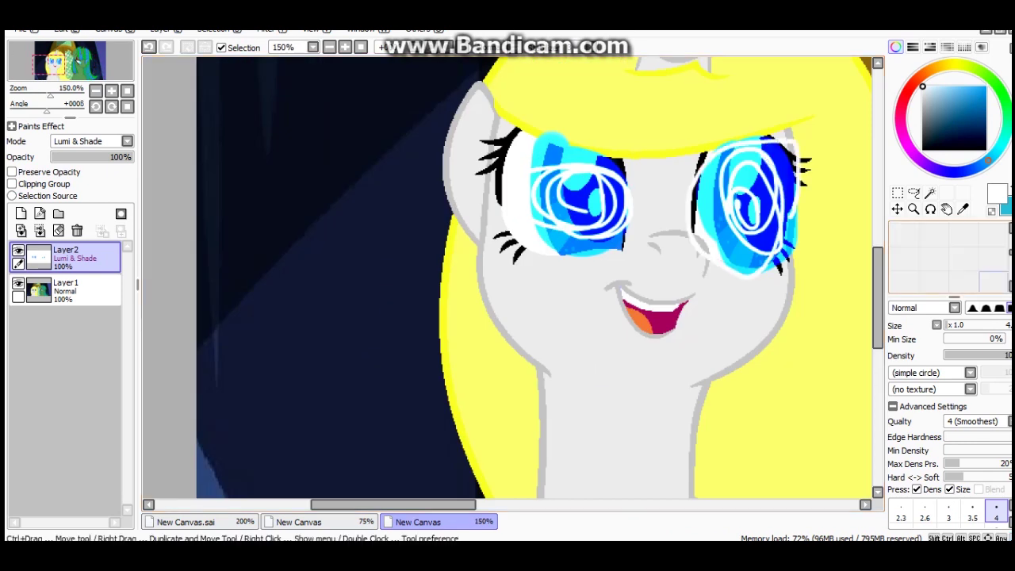
Blur the white and pale blue scribbles over both ponies' eyes into a soft glow with the Blur brush at size 50
{"action": "left_click_drag", "start_coordinate": [746, 198], "coordinate": [720, 230]}
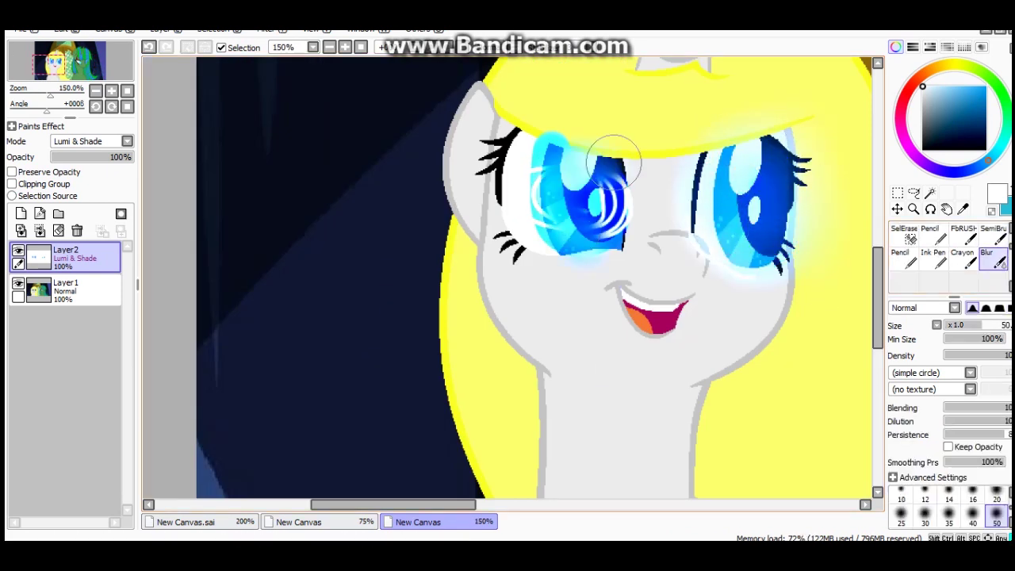
{"action": "left_click_drag", "start_coordinate": [555, 198], "coordinate": [567, 136]}
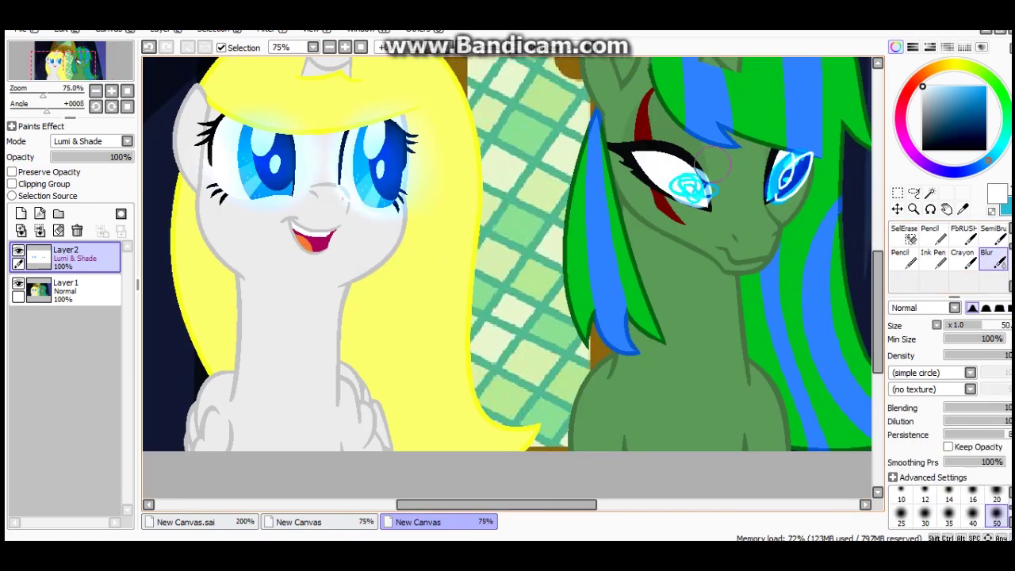
{"action": "scroll", "coordinate": [709, 208], "scroll_direction": "up", "scroll_amount": 3}
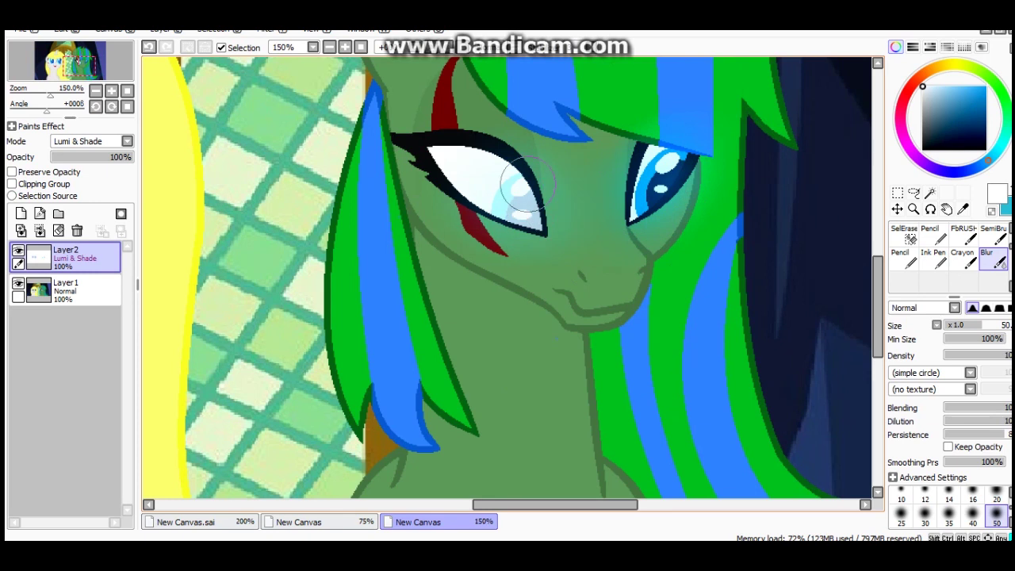
{"action": "scroll", "coordinate": [539, 198], "scroll_direction": "down", "scroll_amount": 4}
{"action": "scroll", "coordinate": [540, 198], "scroll_direction": "up", "scroll_amount": 3}
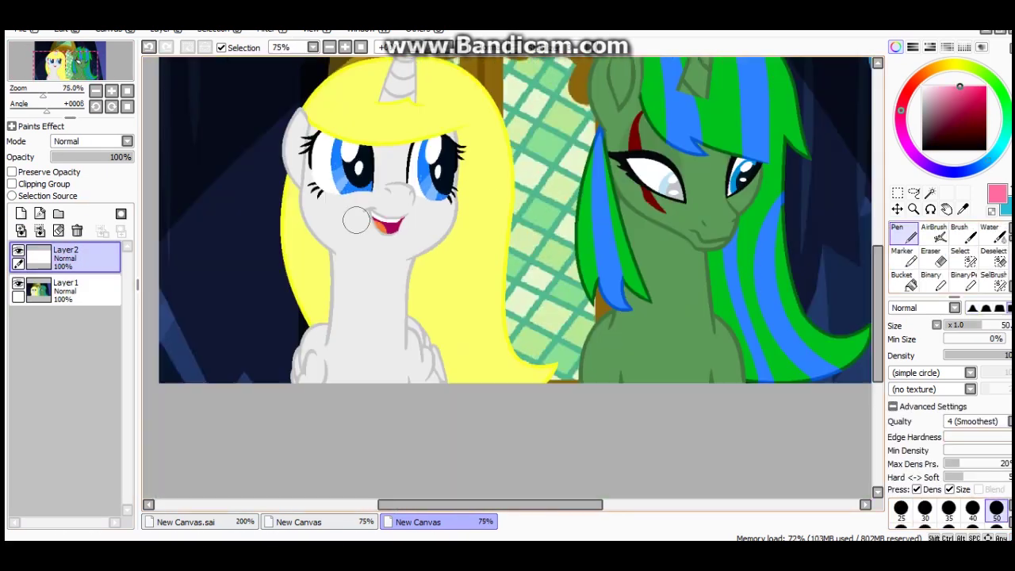
Paint a solid pink oval on each of the white pony's cheeks with the Pen on Layer2
{"action": "scroll", "coordinate": [356, 220], "scroll_direction": "up", "scroll_amount": 3}
{"action": "key", "text": "bracketleft"}
{"action": "key", "text": "bracketleft"}
{"action": "key", "text": "bracketleft"}
{"action": "left_click_drag", "start_coordinate": [365, 253], "coordinate": [368, 227]}
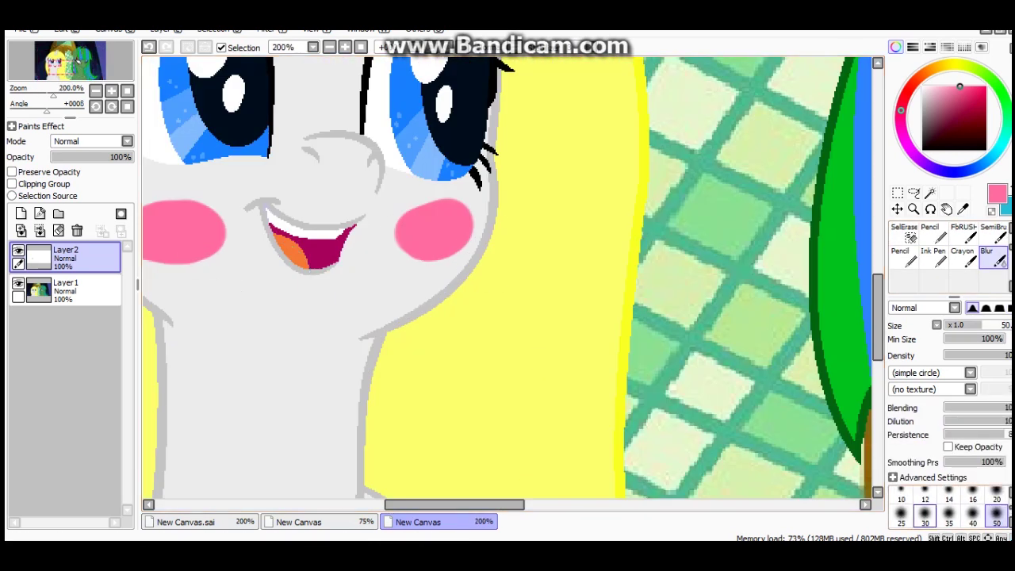
Soften both pink cheek ovals into a blush with the Blur brush at size 30
{"action": "key", "text": "bracketleft"}
{"action": "key", "text": "bracketleft"}
{"action": "key", "text": "bracketleft"}
{"action": "left_click_drag", "start_coordinate": [434, 230], "coordinate": [468, 203]}
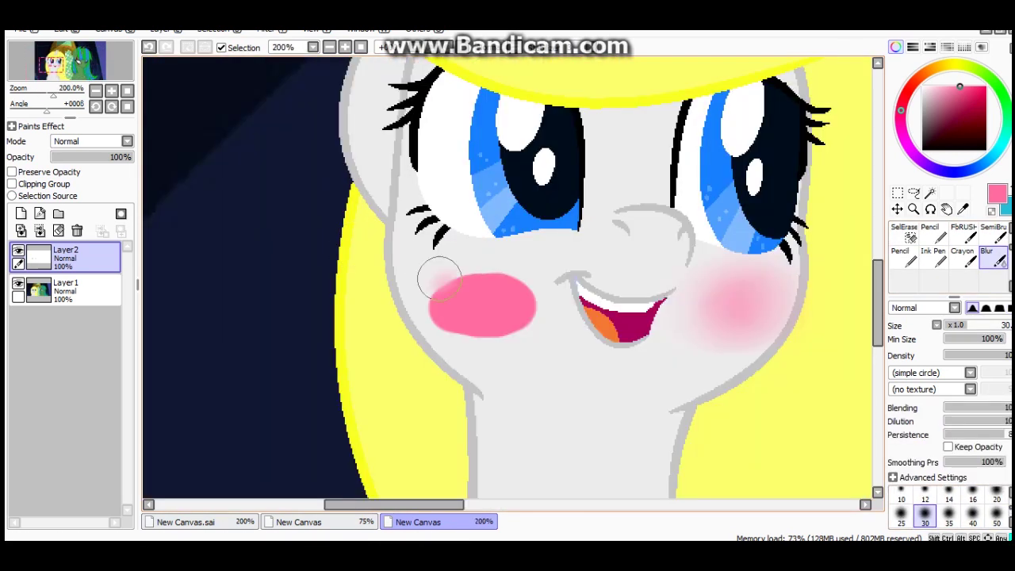
{"action": "left_click_drag", "start_coordinate": [436, 277], "coordinate": [453, 302]}
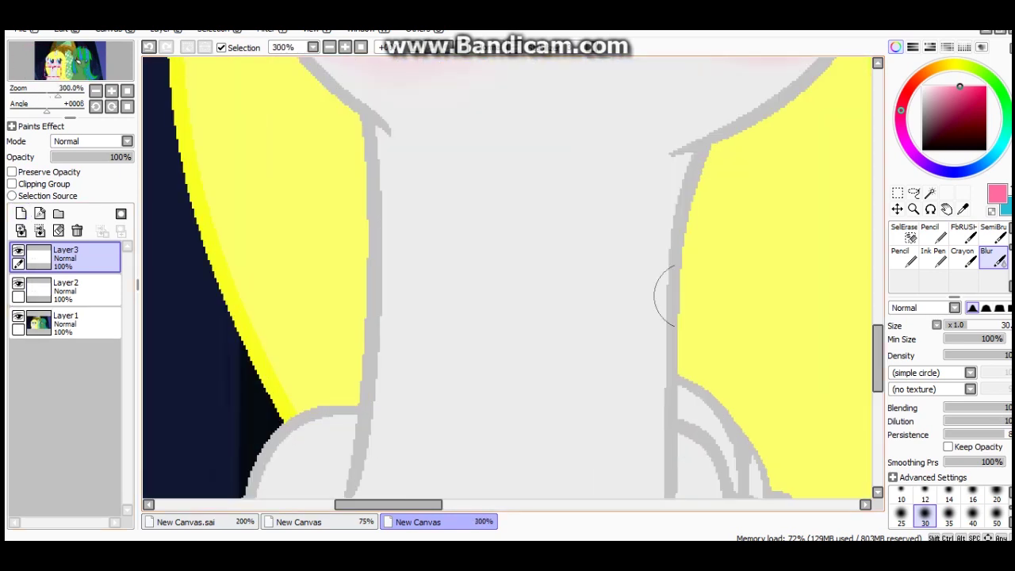
Try a grey collar outline across the white pony's neck on Layer3 with the size 8 Binary pencil, undoing unsatisfactory strokes
{"action": "key", "text": "n"}
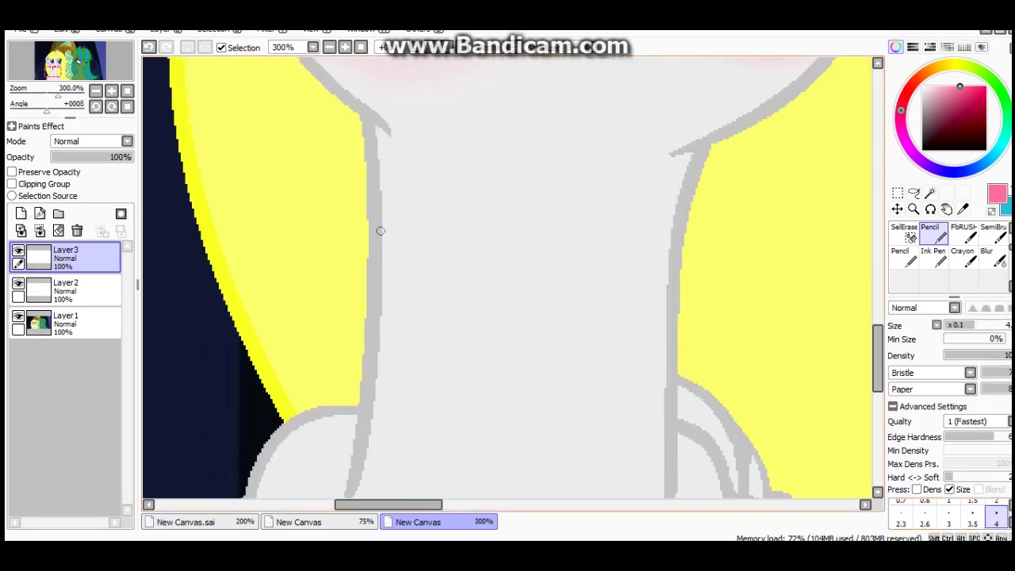
{"action": "key", "text": "ctrl+z"}
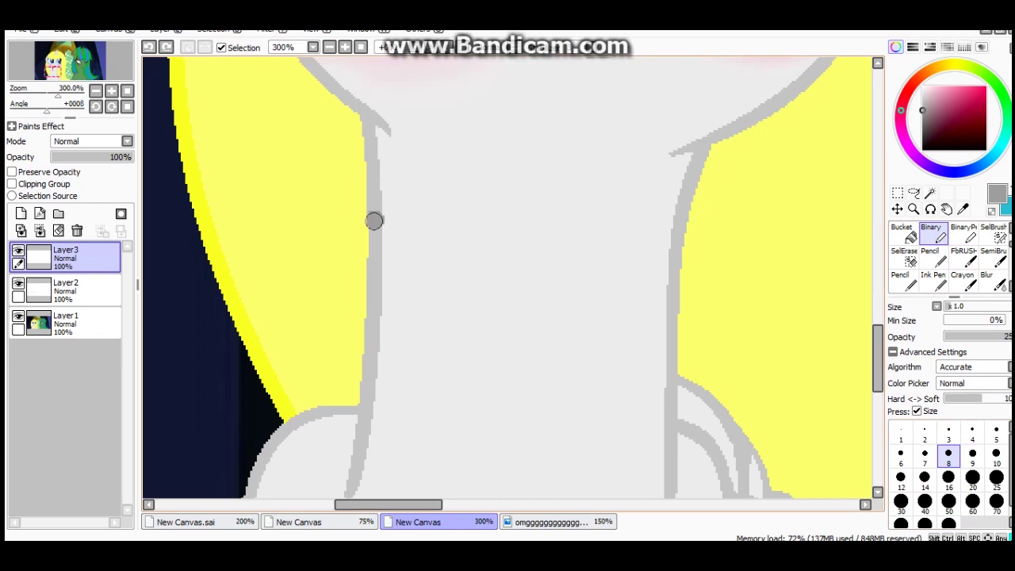
{"action": "mouse_move", "coordinate": [676, 327]}
{"action": "left_mouse_down"}
{"action": "mouse_move", "coordinate": [396, 338]}
{"action": "mouse_move", "coordinate": [449, 346]}
{"action": "left_mouse_up"}
{"action": "key", "text": "ctrl+z"}
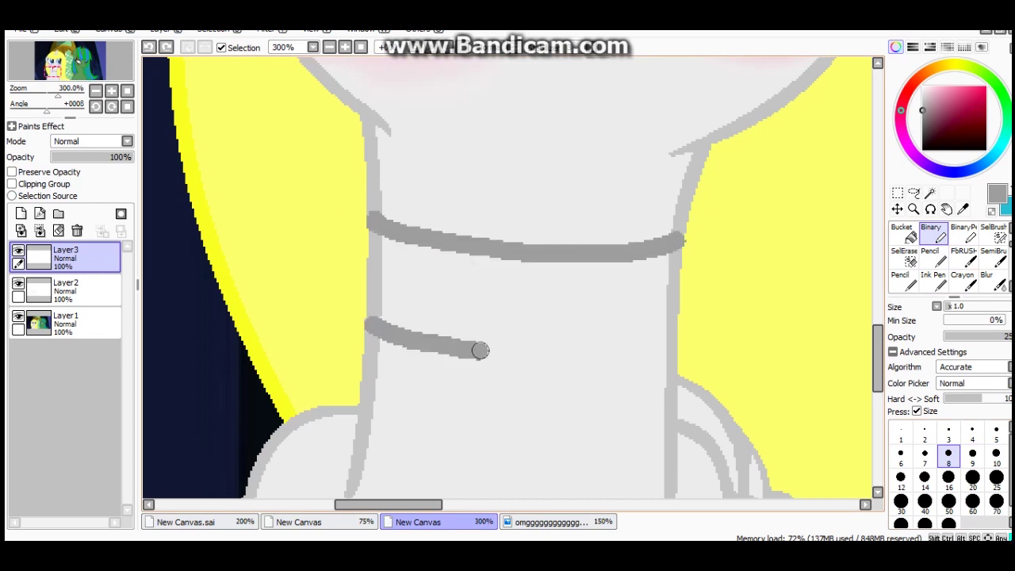
{"action": "left_click_drag", "start_coordinate": [663, 350], "coordinate": [732, 306]}
{"action": "key", "text": "ctrl+z"}
{"action": "left_click_drag", "start_coordinate": [435, 252], "coordinate": [664, 291]}
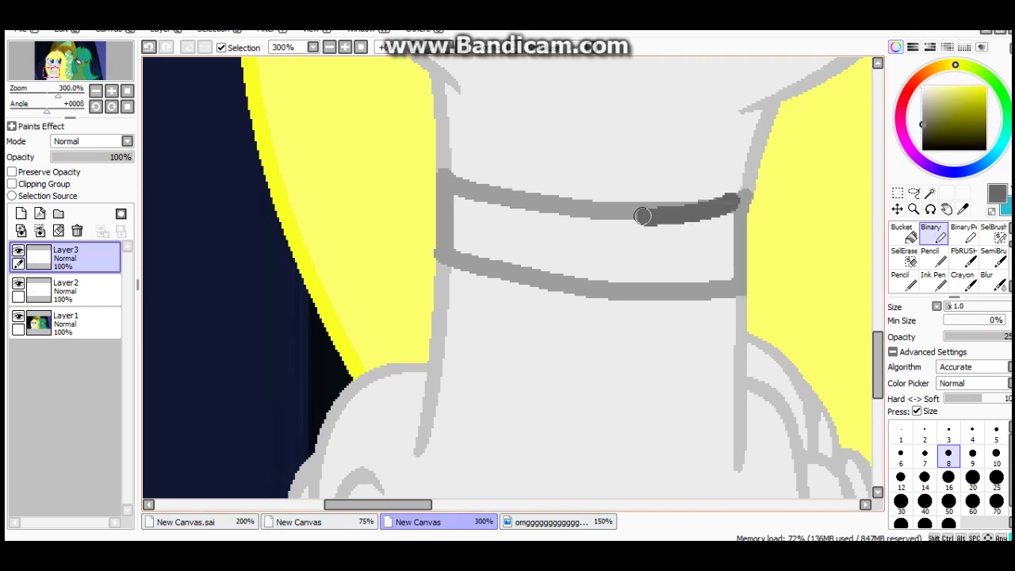
{"action": "scroll", "coordinate": [519, 184], "scroll_direction": "up", "scroll_amount": 1}
{"action": "key", "text": "ctrl+z"}
Outline the neck collar in darker grey with curved upper and lower edges and closed ends, redoing the lower edge
{"action": "mouse_move", "coordinate": [415, 171]}
{"action": "left_mouse_down"}
{"action": "mouse_move", "coordinate": [575, 196]}
{"action": "mouse_move", "coordinate": [785, 192]}
{"action": "left_mouse_up"}
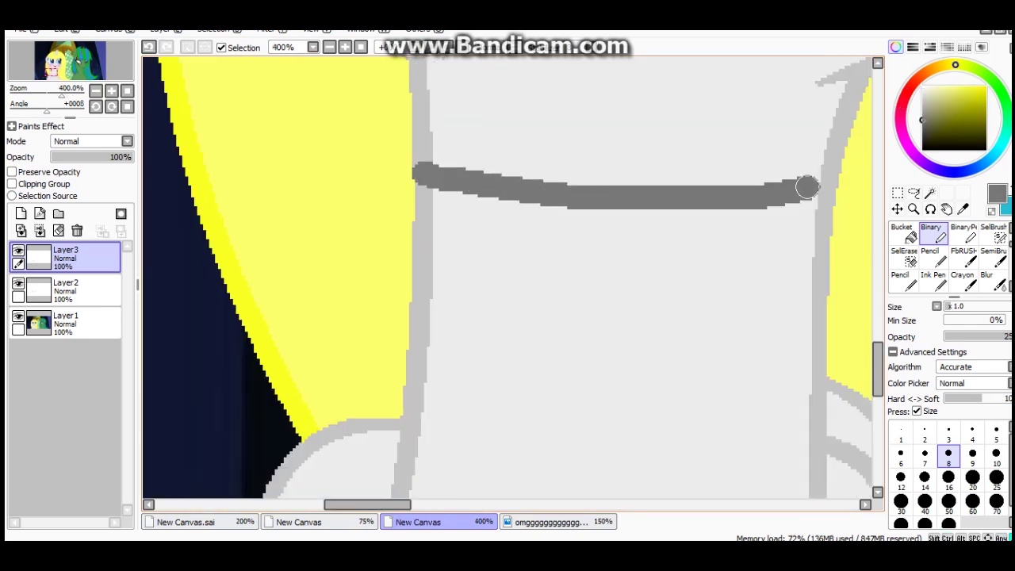
{"action": "mouse_move", "coordinate": [817, 277]}
{"action": "left_mouse_down"}
{"action": "mouse_move", "coordinate": [712, 298]}
{"action": "mouse_move", "coordinate": [509, 292]}
{"action": "mouse_move", "coordinate": [412, 274]}
{"action": "left_mouse_up"}
{"action": "key", "text": "ctrl+z"}
{"action": "mouse_move", "coordinate": [412, 272]}
{"action": "left_mouse_down"}
{"action": "mouse_move", "coordinate": [651, 298]}
{"action": "mouse_move", "coordinate": [829, 279]}
{"action": "left_mouse_up"}
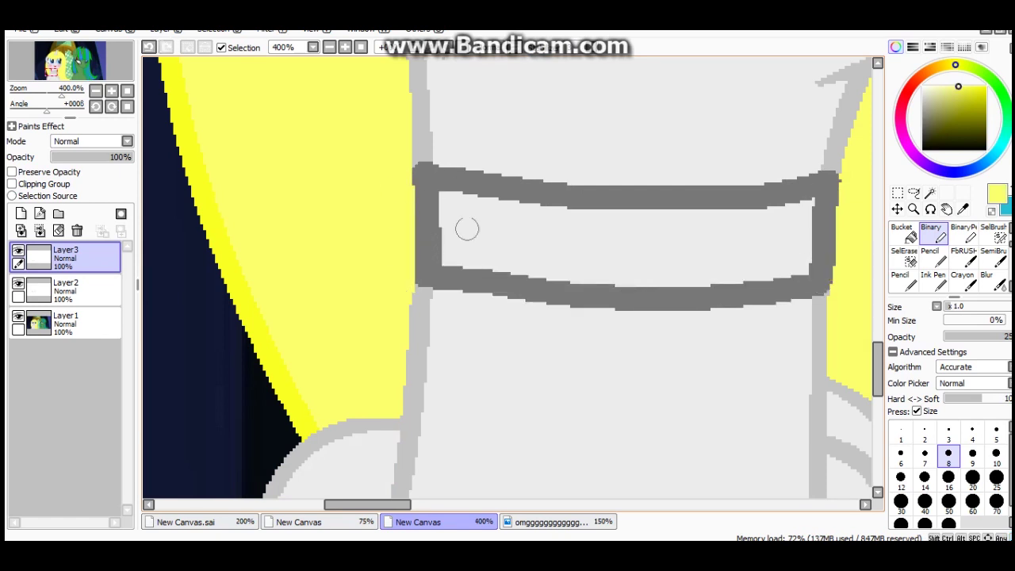
{"action": "key", "text": "h"}
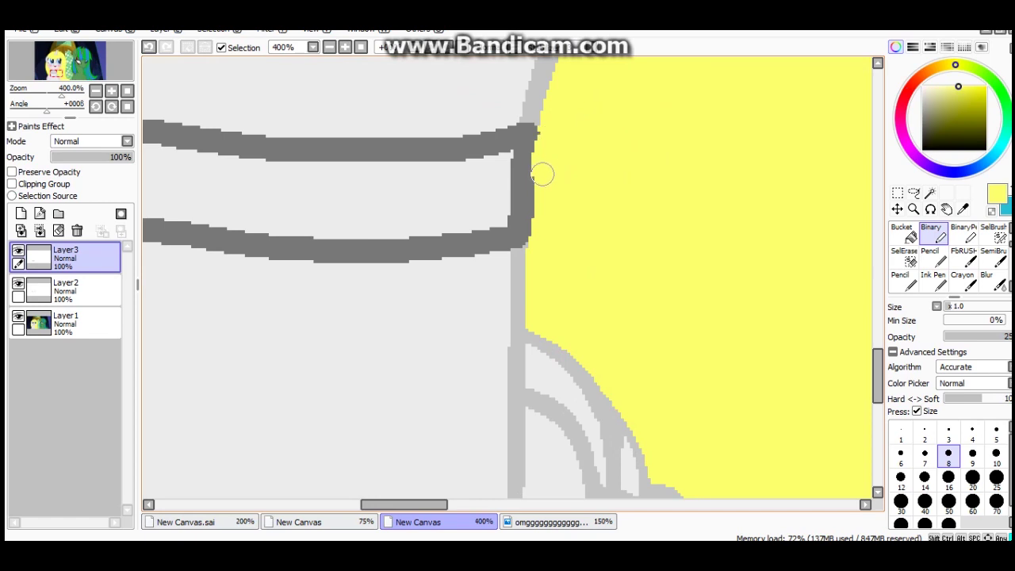
{"action": "scroll", "coordinate": [553, 163], "scroll_direction": "down", "scroll_amount": 10}
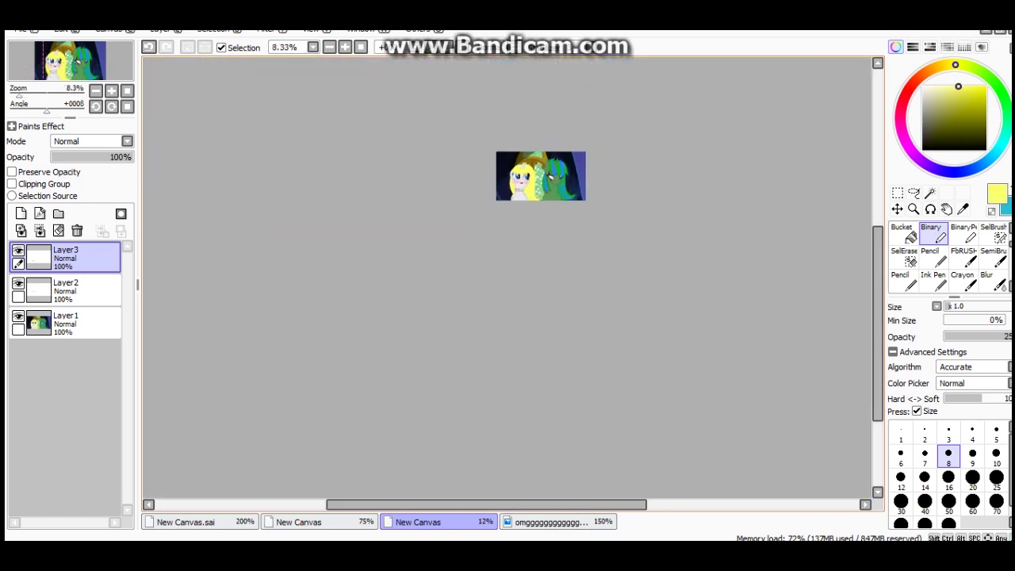
Sample a lighter grey from the reference picture and fill the inside of the white pony's collar with it
{"action": "scroll", "coordinate": [519, 193], "scroll_direction": "up", "scroll_amount": 10}
{"action": "key", "text": "ctrl+Tab"}
{"action": "left_click", "coordinate": [539, 245], "text": "alt"}
{"action": "key", "text": "ctrl+Tab"}
{"action": "mouse_move", "coordinate": [420, 274]}
{"action": "left_mouse_down"}
{"action": "mouse_move", "coordinate": [751, 245]}
{"action": "mouse_move", "coordinate": [534, 243]}
{"action": "mouse_move", "coordinate": [151, 186]}
{"action": "left_mouse_up"}
{"action": "scroll", "coordinate": [288, 199], "scroll_direction": "down", "scroll_amount": 2}
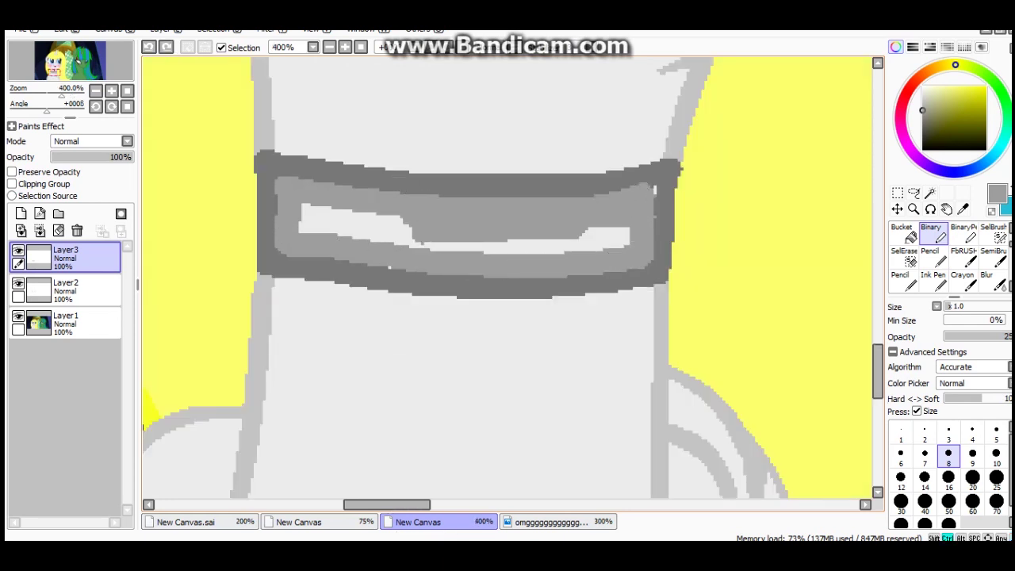
Undo the last four strokes on the collar
{"action": "key", "text": "ctrl+z"}
{"action": "key", "text": "ctrl+z"}
{"action": "key", "text": "ctrl+z"}
{"action": "key", "text": "ctrl+z"}
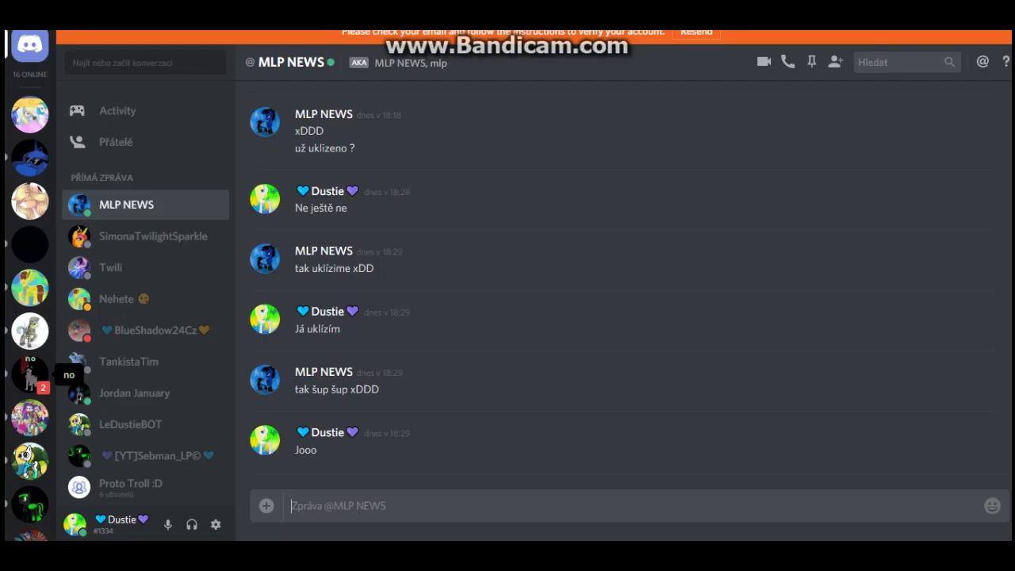
Switch to Discord, open the server named "no" and select an entry further down its channel list
{"action": "left_click", "coordinate": [30, 372]}
{"action": "scroll", "coordinate": [145, 333], "scroll_direction": "down", "scroll_amount": 3}
{"action": "left_click", "coordinate": [115, 297]}
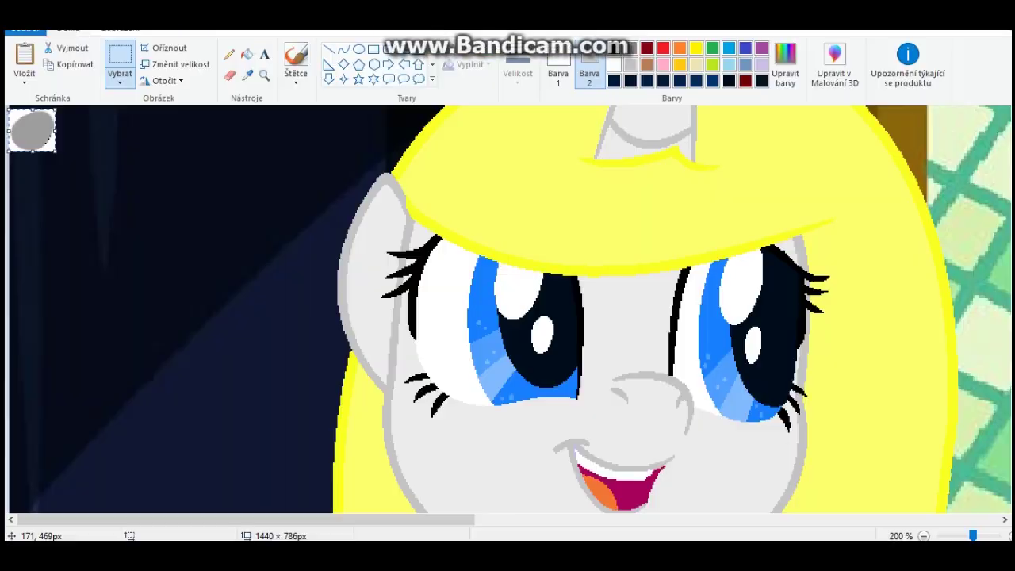
Copy the drawing with the blue hair end from Paint and create a new PaintTool SAI canvas from the clipboard
{"action": "scroll", "coordinate": [508, 310], "scroll_direction": "up", "scroll_amount": 2}
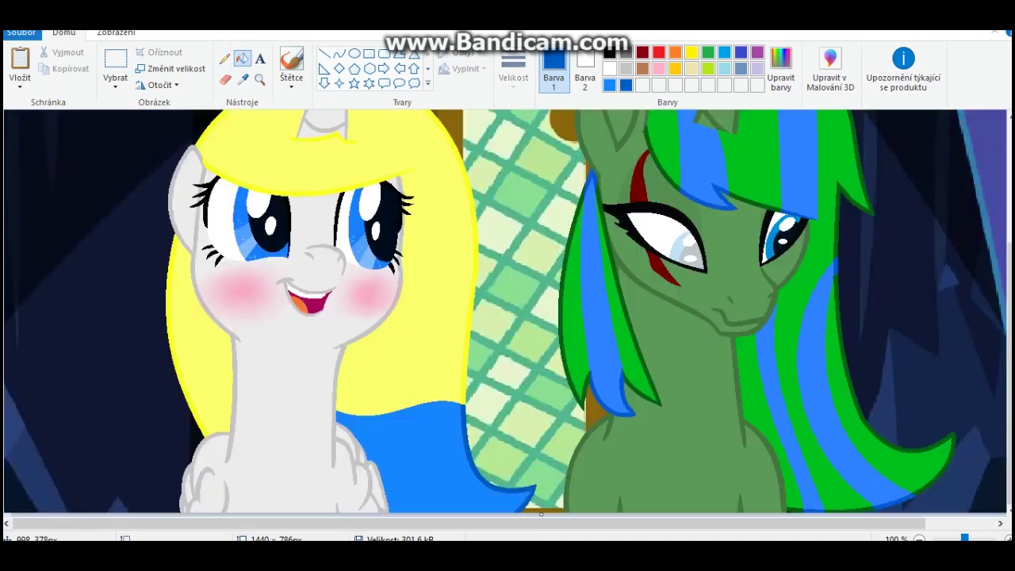
{"action": "right_click", "coordinate": [211, 246]}
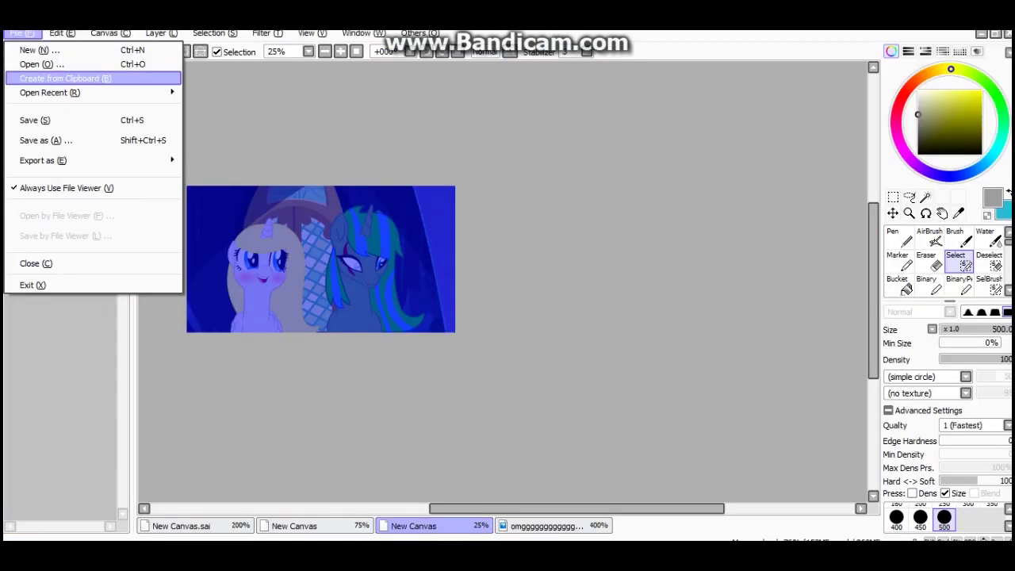
{"action": "left_click", "coordinate": [65, 78]}
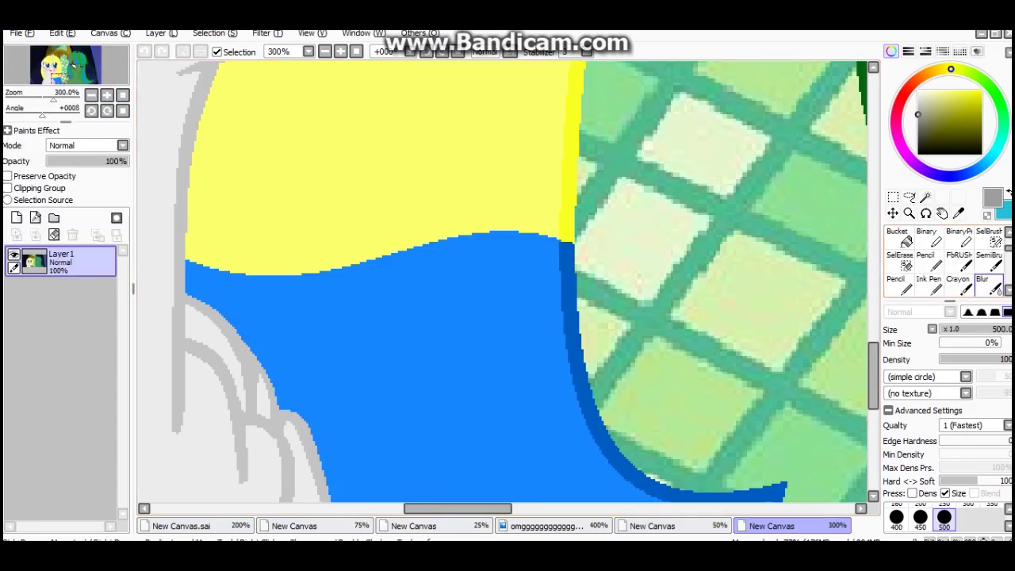
Blur the border between the yellow and blue hair, reducing the brush to size 9 for the area beside the neck
{"action": "left_click_drag", "start_coordinate": [444, 238], "coordinate": [516, 220]}
{"action": "left_click_drag", "start_coordinate": [445, 214], "coordinate": [183, 238]}
{"action": "key", "text": "bracketleft"}
{"action": "key", "text": "bracketleft"}
{"action": "key", "text": "bracketleft"}
{"action": "key", "text": "bracketleft"}
{"action": "key", "text": "bracketleft"}
{"action": "key", "text": "bracketleft"}
{"action": "key", "text": "bracketleft"}
{"action": "scroll", "coordinate": [270, 294], "scroll_direction": "up", "scroll_amount": 3}
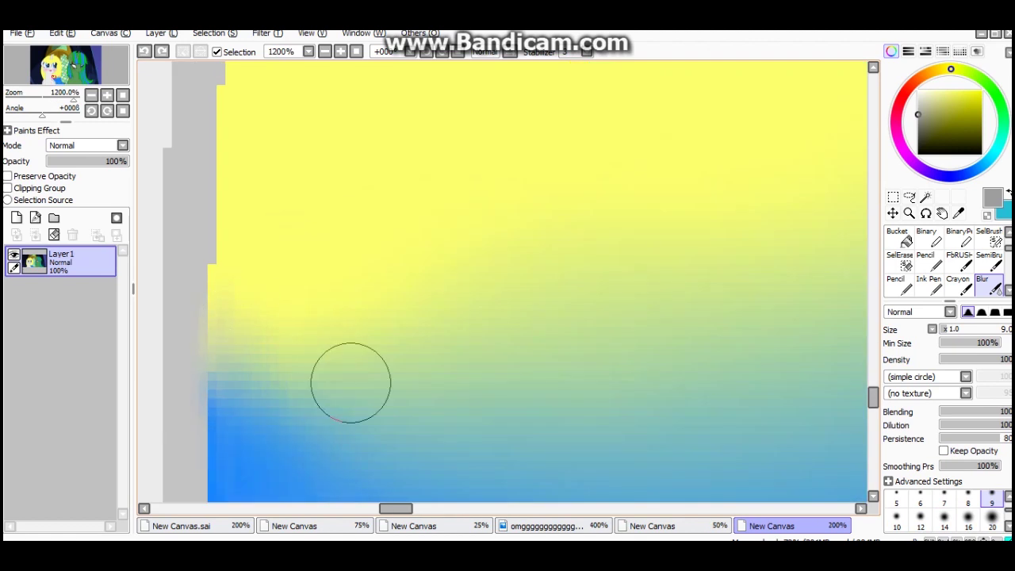
Soften the yellow-to-blue hair transition further with the Blur brush at size 20 and check it in the whole picture
{"action": "scroll", "coordinate": [323, 332], "scroll_direction": "down", "scroll_amount": 2}
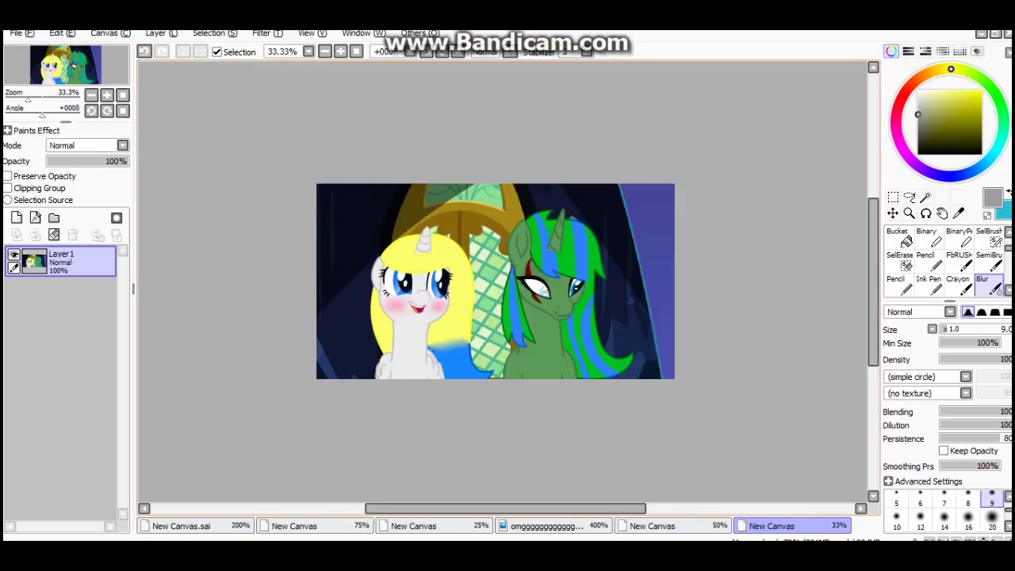
{"action": "scroll", "coordinate": [389, 317], "scroll_direction": "up", "scroll_amount": 5}
{"action": "scroll", "coordinate": [390, 318], "scroll_direction": "down", "scroll_amount": 5}
{"action": "scroll", "coordinate": [391, 288], "scroll_direction": "up", "scroll_amount": 5}
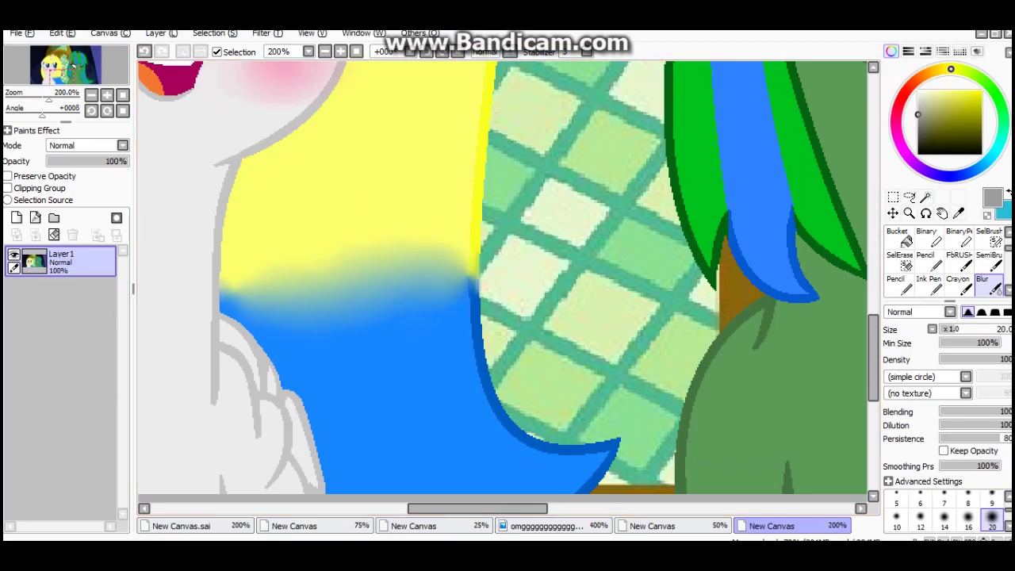
{"action": "scroll", "coordinate": [235, 290], "scroll_direction": "down", "scroll_amount": 5}
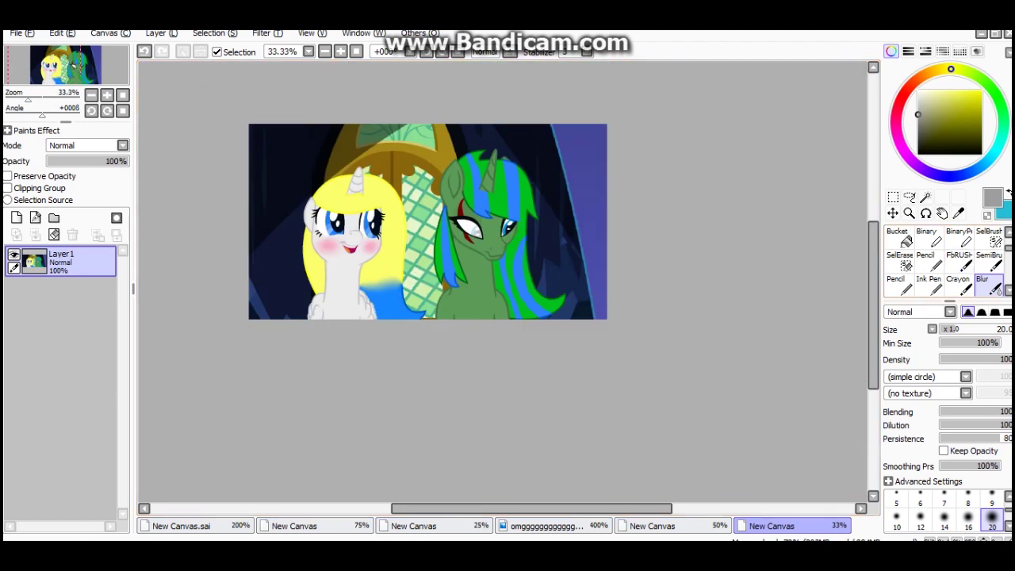